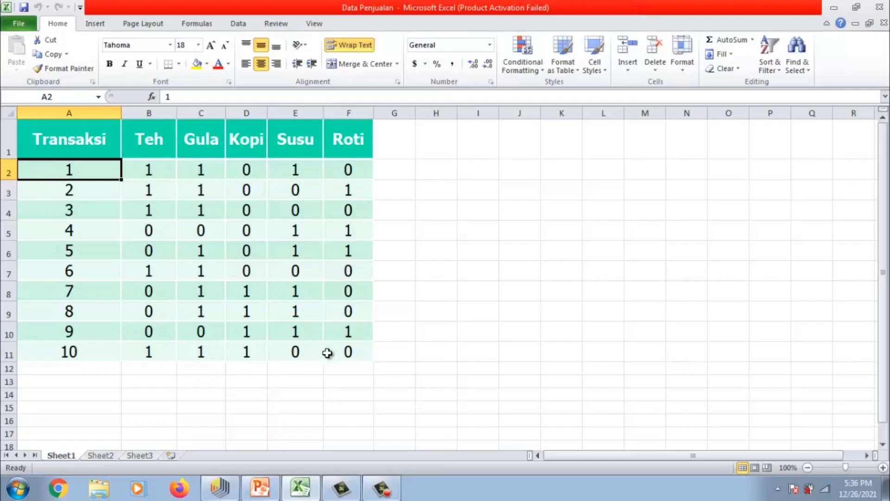
# - Switch to RapidMiner Studio and start a data import with My Computer as the source
pyautogui.click(834, 8)
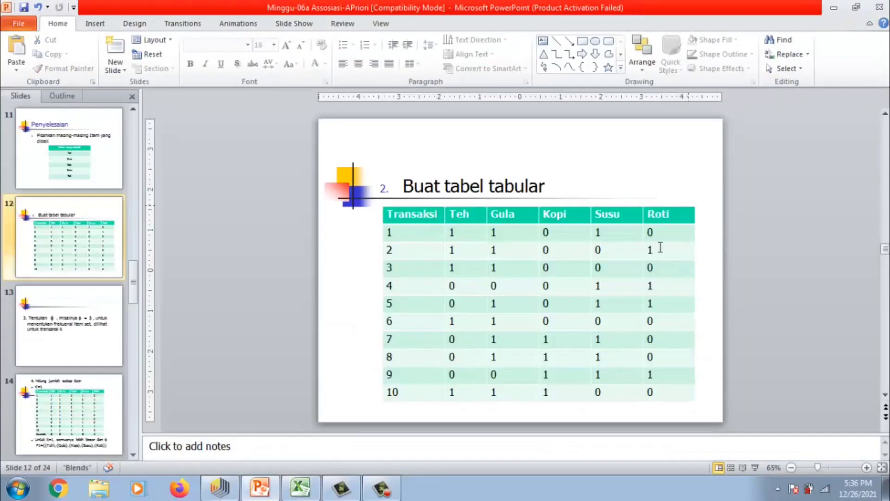
pyautogui.click(230, 494)
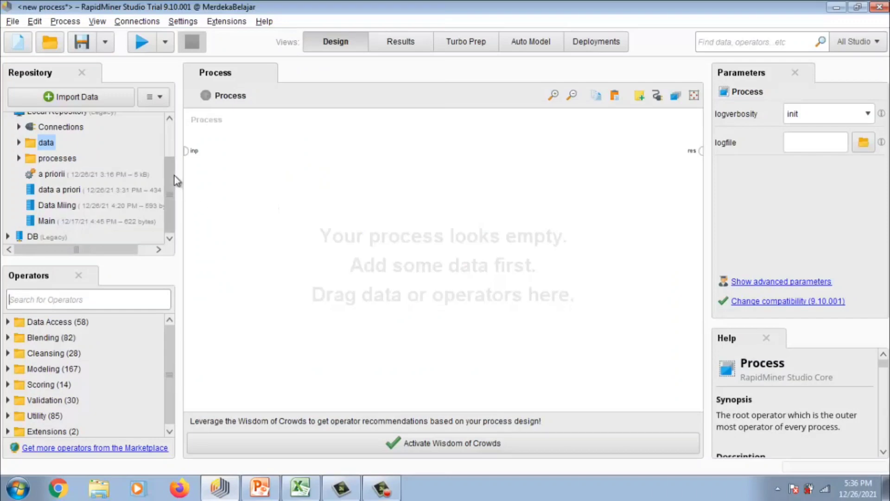
pyautogui.moveTo(173, 176); pyautogui.dragTo(168, 138)
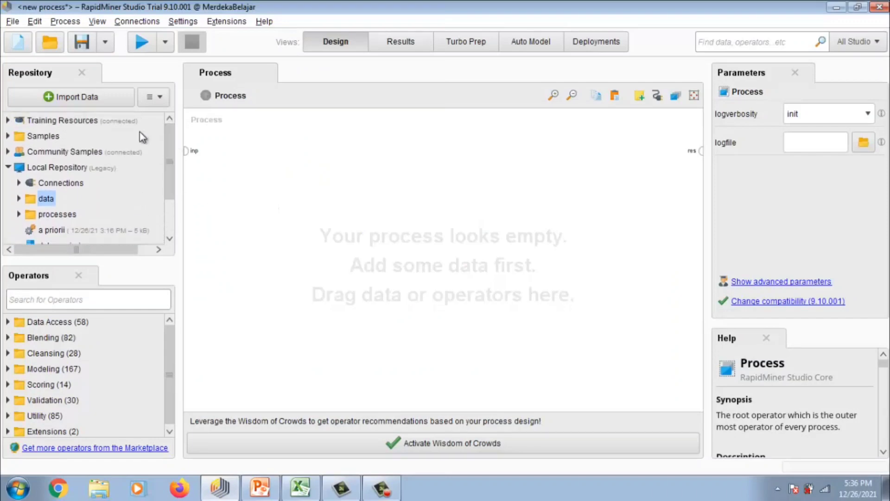
pyautogui.click(82, 99)
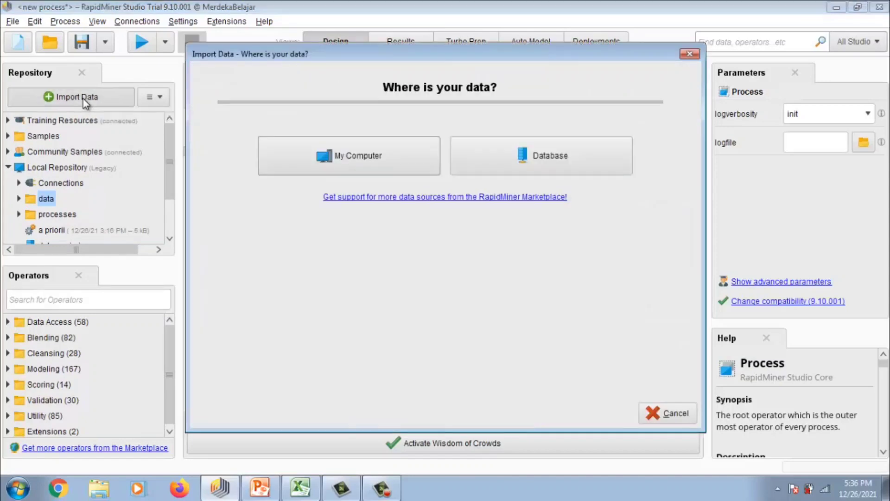
pyautogui.click(381, 165)
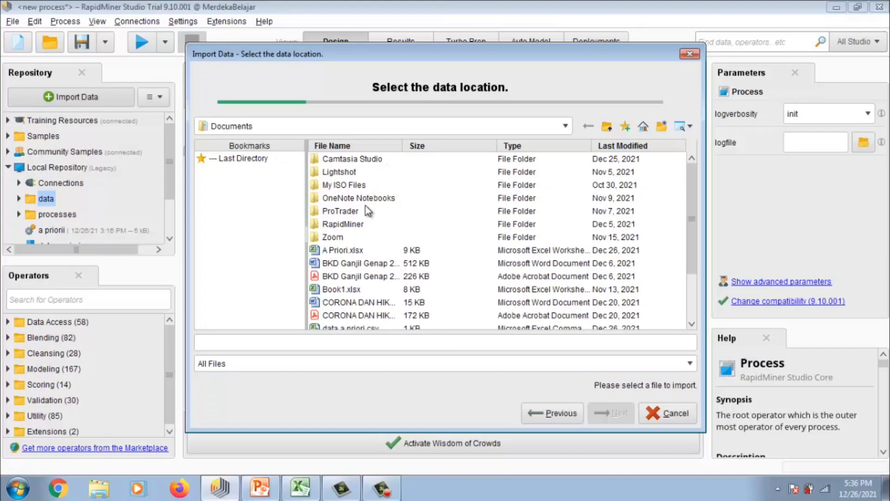
# - Choose Data Penjualan.xlsx from Documents for import, accepting Sheet1, cell range A:F and header row 1
pyautogui.scroll(-1, 369, 211)
pyautogui.scroll(-1, 369, 211)
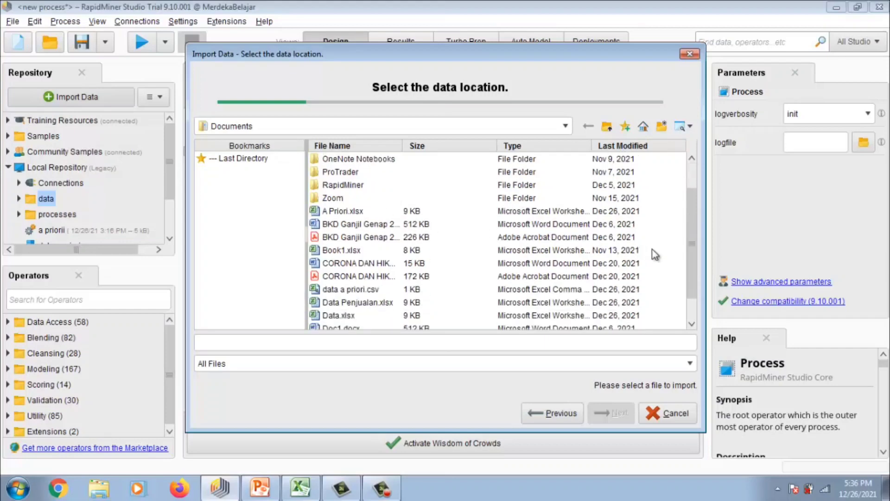
pyautogui.moveTo(694, 250); pyautogui.dragTo(691, 274)
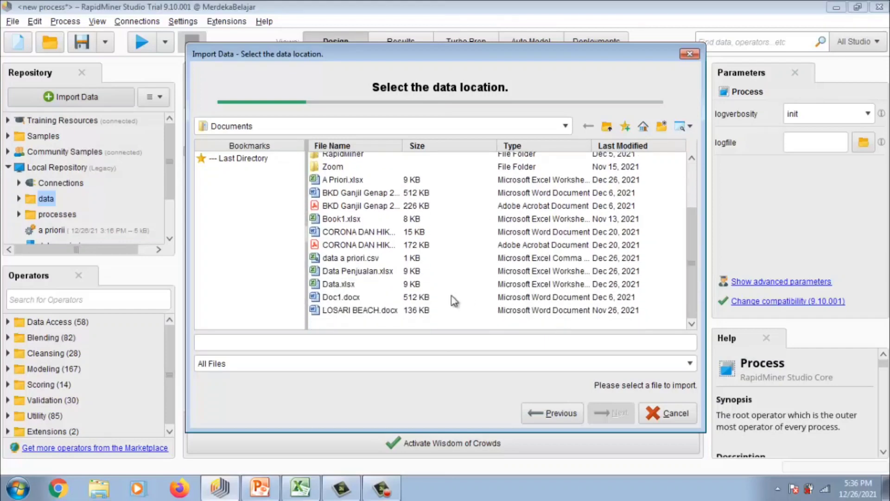
pyautogui.click(371, 275)
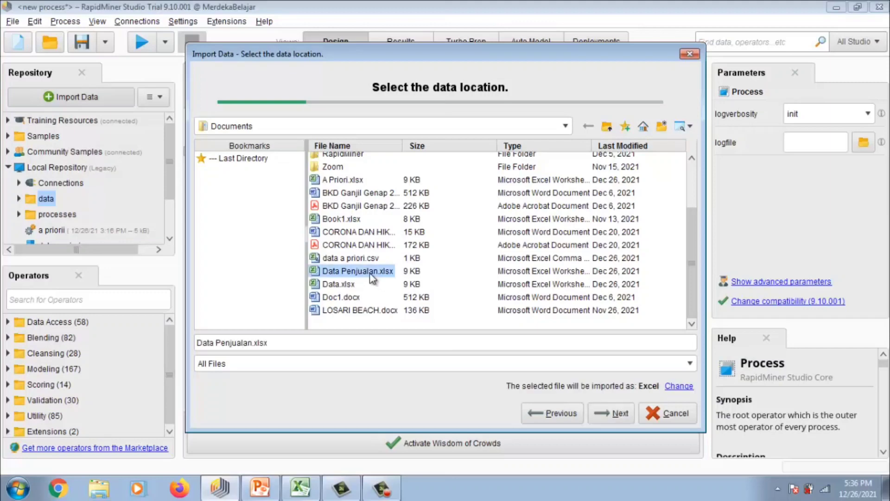
pyautogui.click(617, 414)
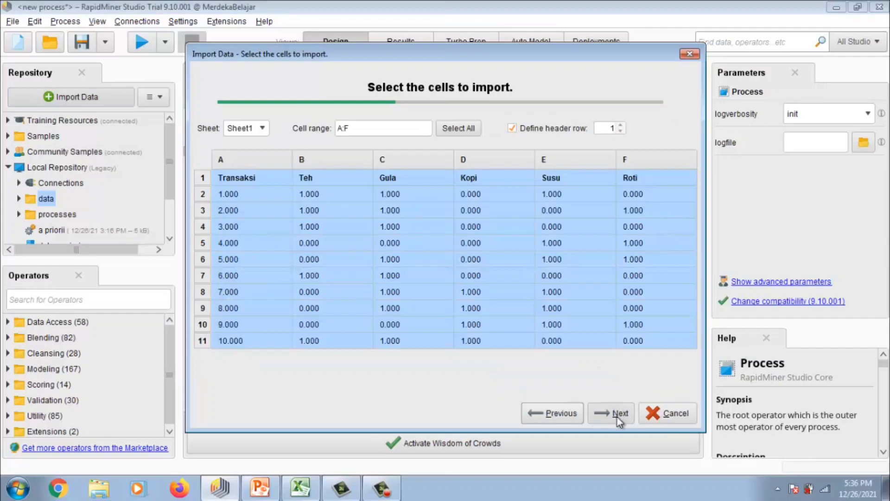
pyautogui.click(617, 414)
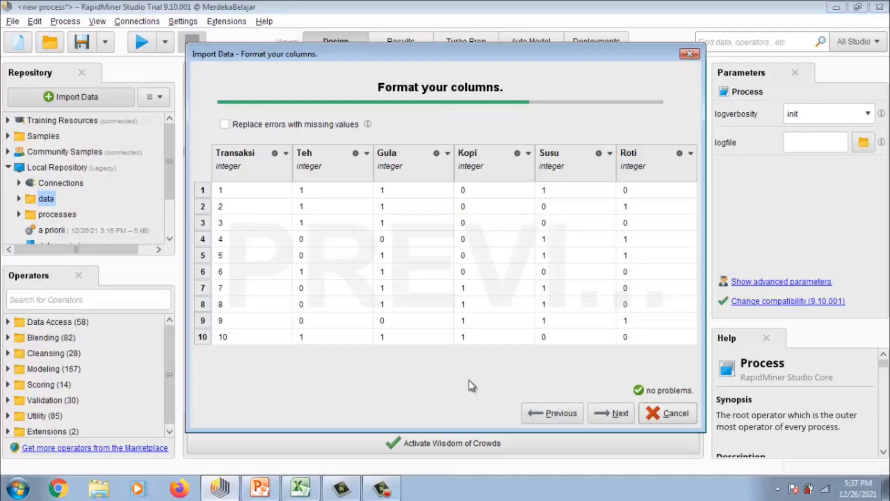
# - Set the Transaksi column's type to polynominal and its role to id
pyautogui.click(287, 153)
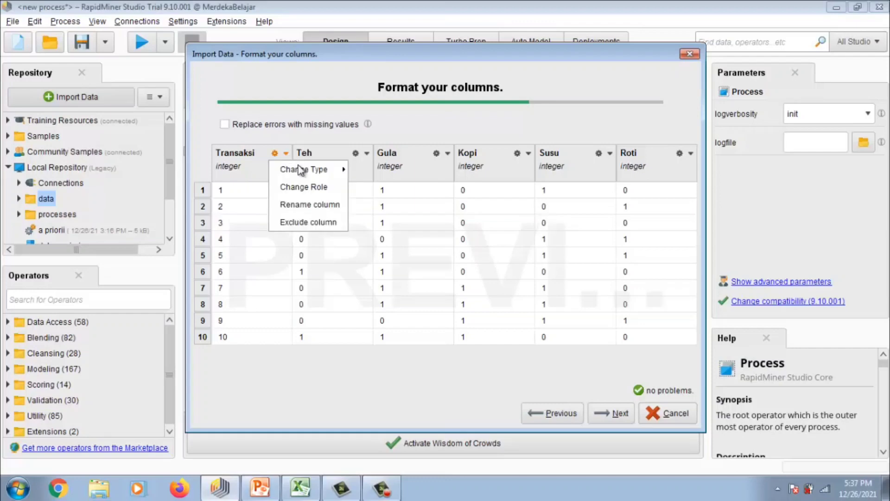
pyautogui.moveTo(303, 171)
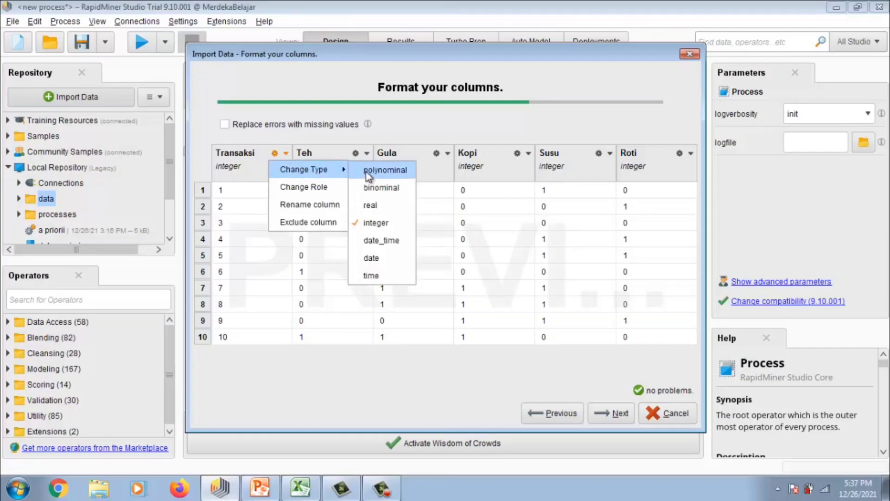
pyautogui.click(385, 170)
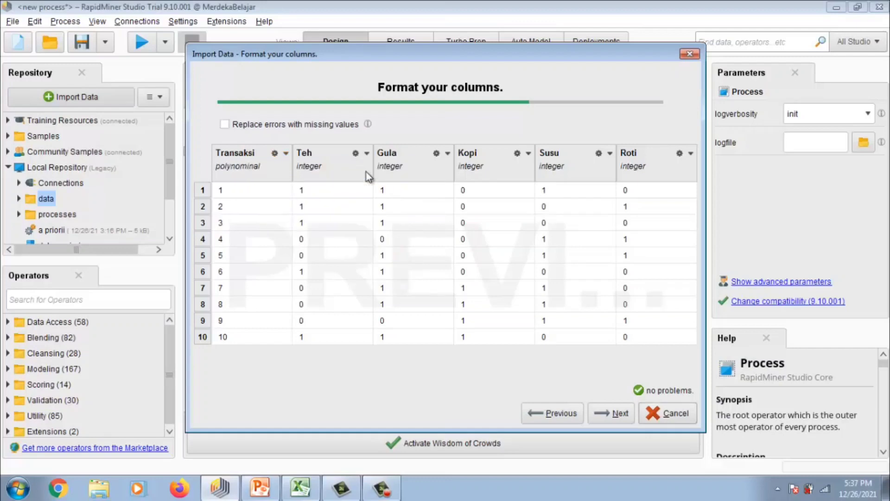
pyautogui.click(286, 154)
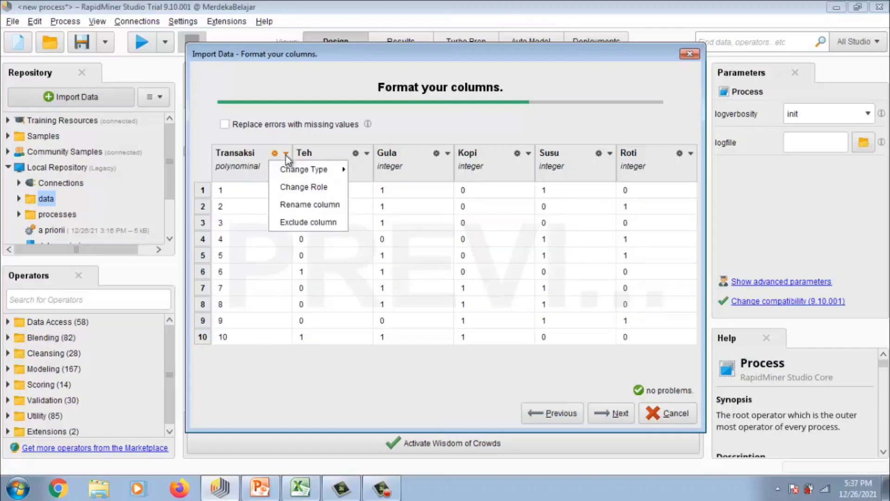
pyautogui.click(304, 187)
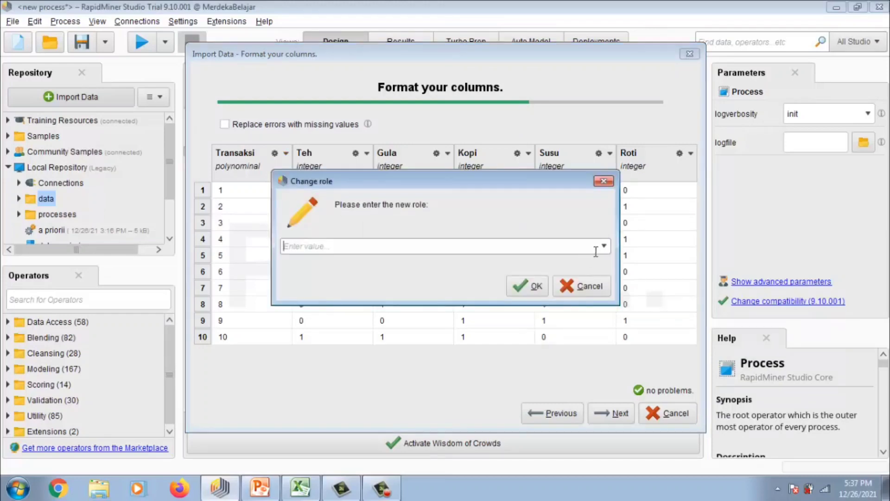
pyautogui.click(603, 246)
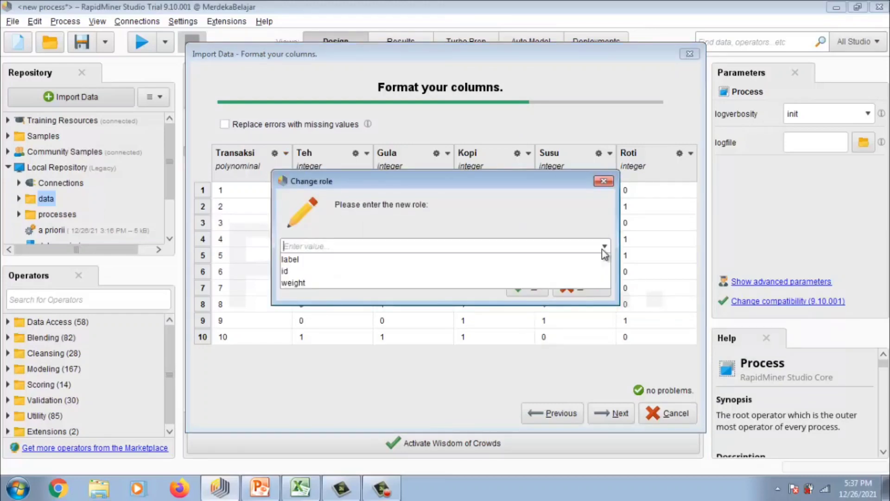
pyautogui.click(383, 271)
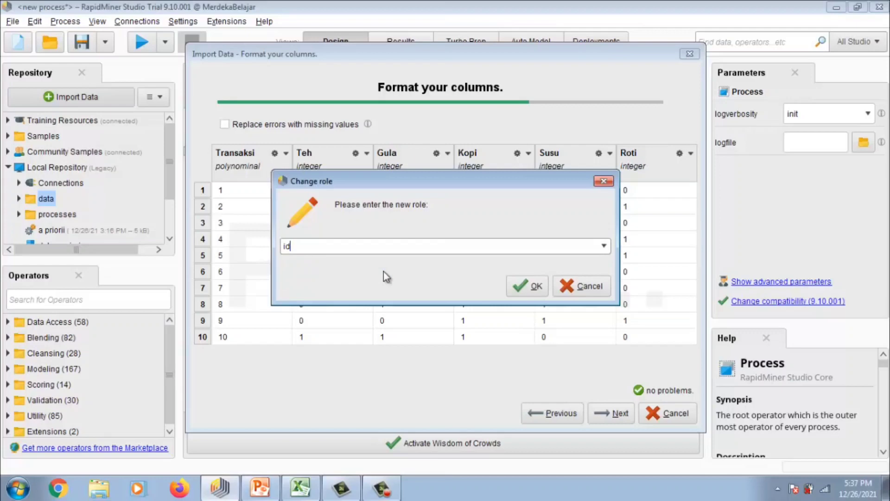
pyautogui.click(529, 286)
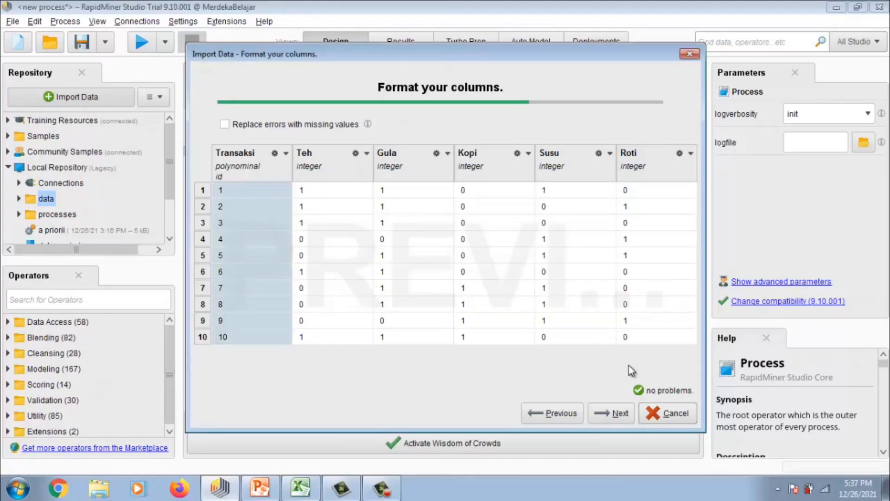
# - Store the imported dataset as Data Penjualan in the Local Repository's data folder and finish the import
pyautogui.click(608, 417)
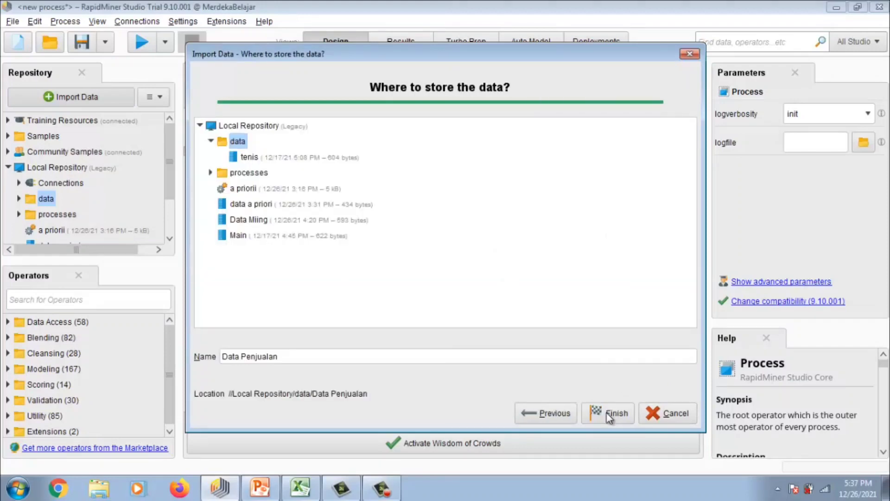
pyautogui.click(325, 357)
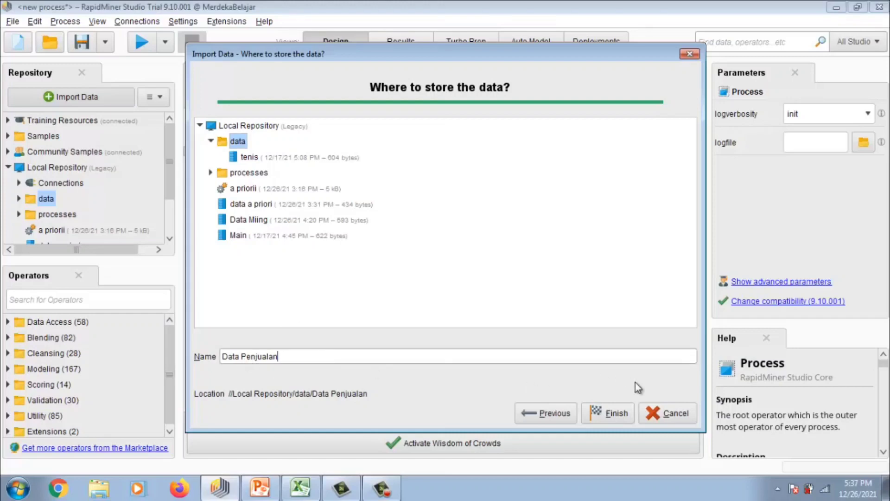
pyautogui.click(615, 414)
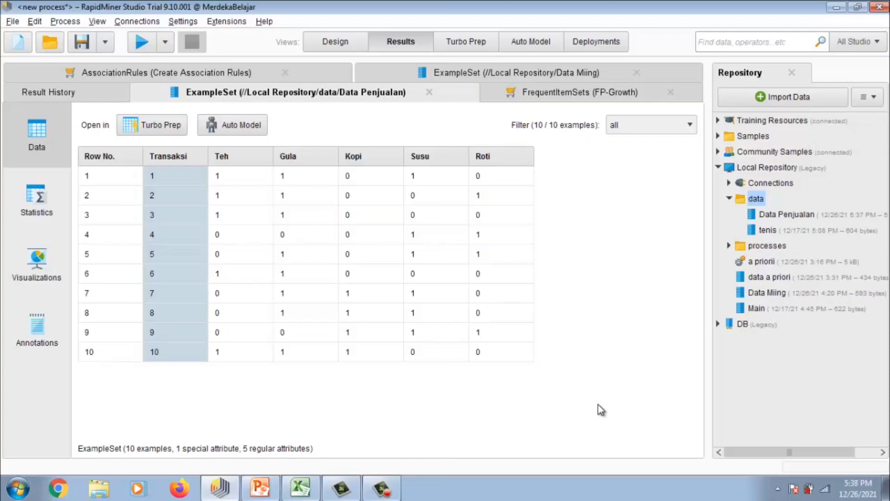
# - Examine the attribute statistics and the visualization of the imported Data Penjualan dataset
pyautogui.click(39, 206)
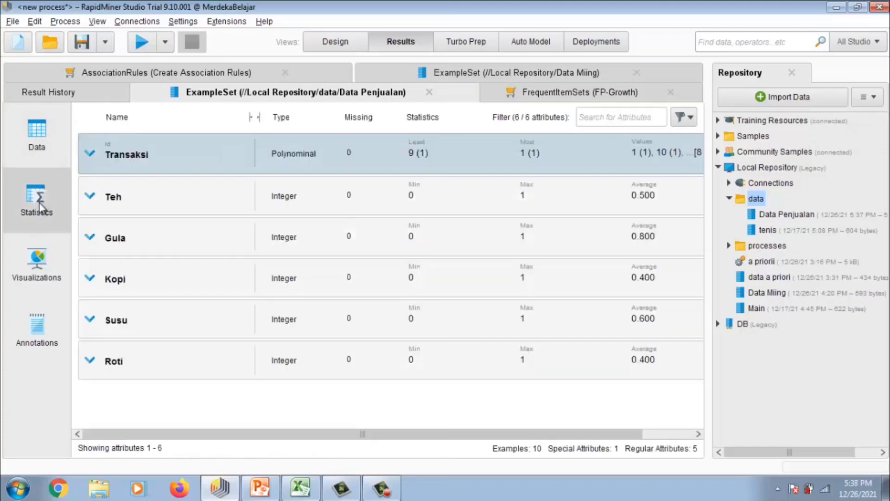
pyautogui.click(52, 261)
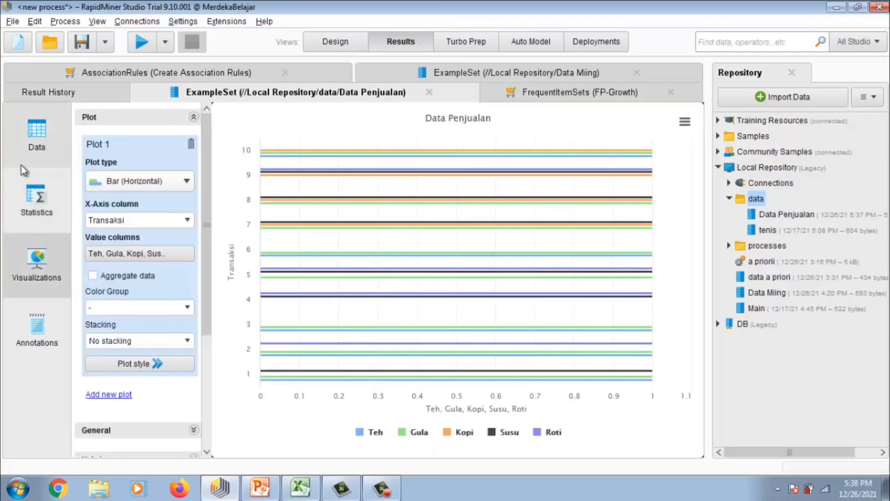
# - Return to the Design view and add the Data Penjualan dataset from the repository's data folder to the empty process
pyautogui.click(328, 42)
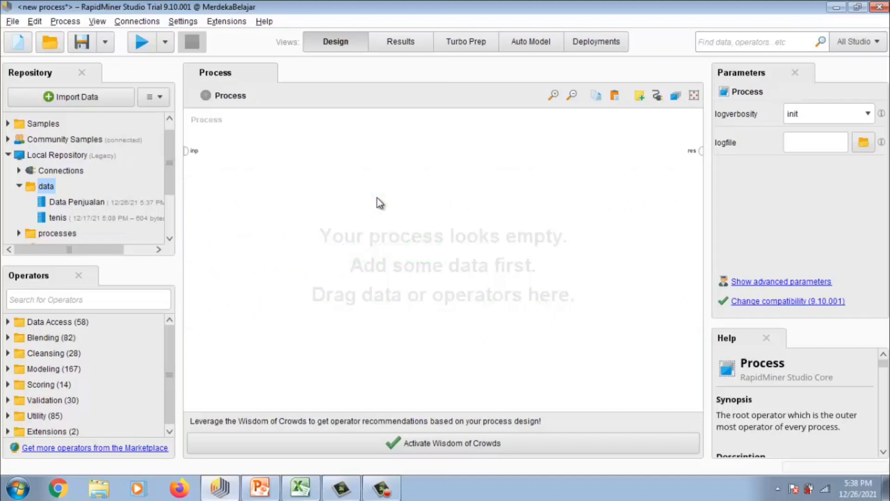
pyautogui.click(19, 186)
pyautogui.click(19, 186)
pyautogui.click(57, 204)
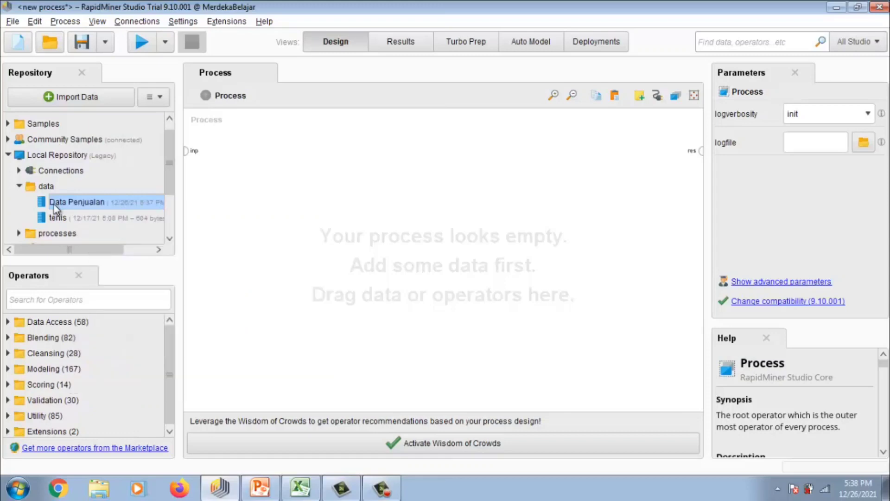
pyautogui.moveTo(54, 204); pyautogui.dragTo(201, 184)
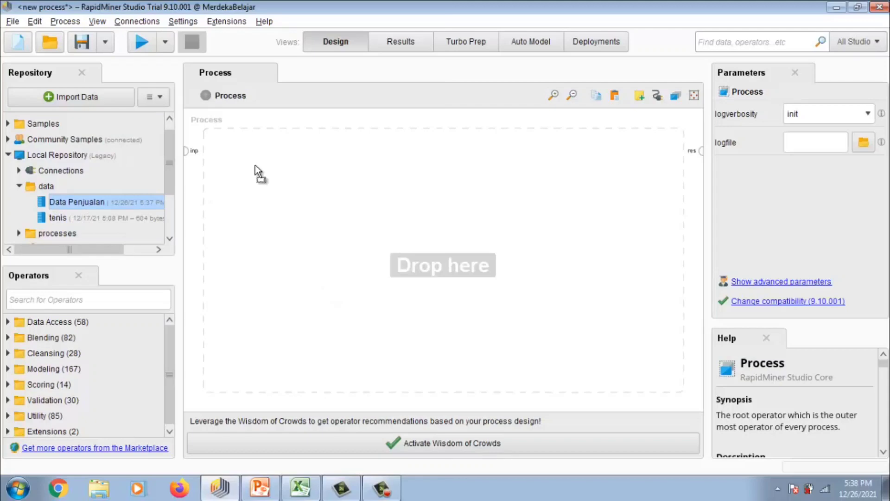
pyautogui.moveTo(256, 171); pyautogui.dragTo(255, 168)
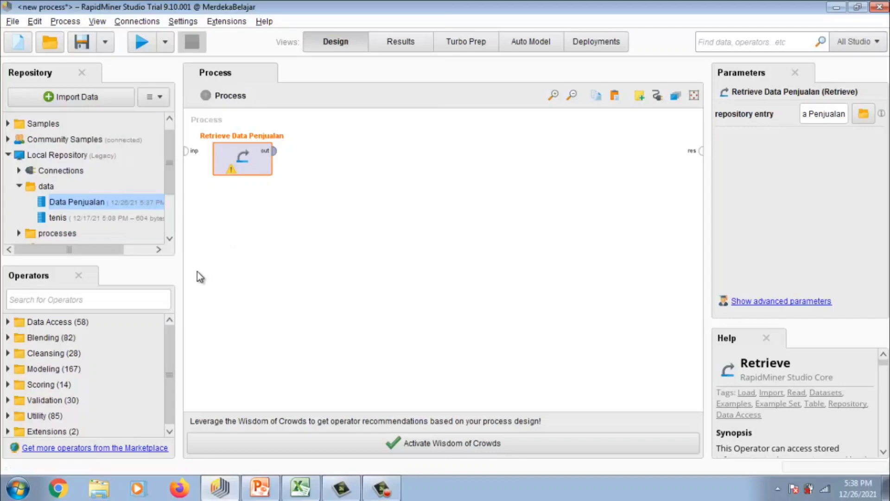
# - Search the operators for "num" and add Numerical to Binominal to the process beside the Retrieve operator
pyautogui.click(111, 299)
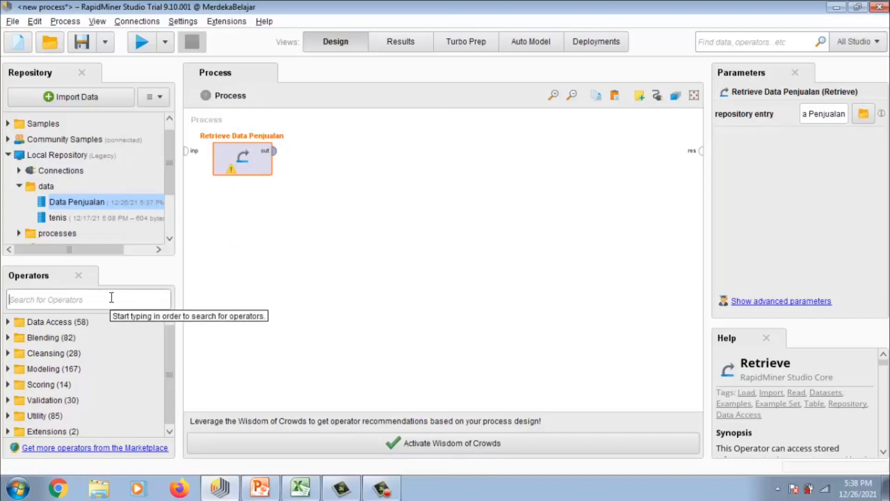
pyautogui.write('nu')
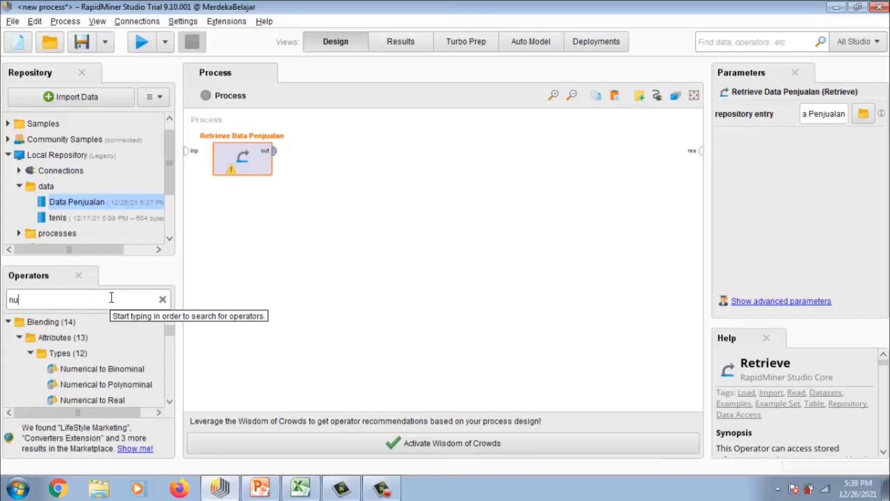
pyautogui.write('m')
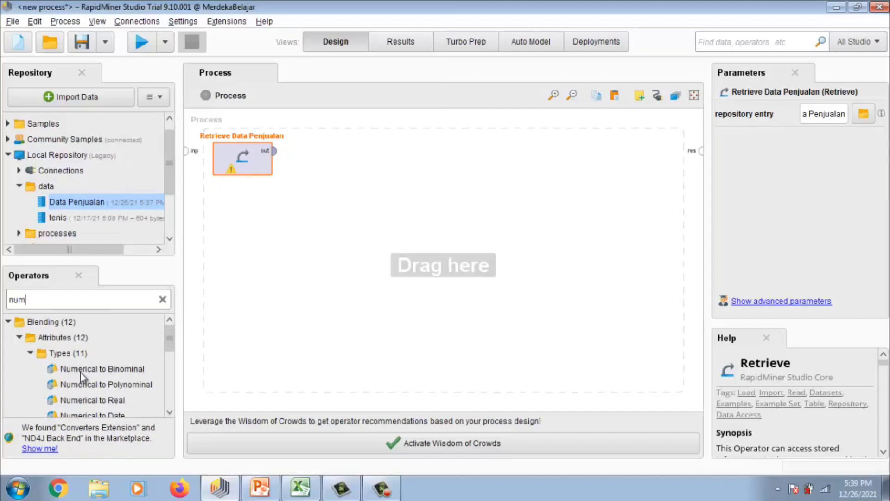
pyautogui.moveTo(79, 372); pyautogui.dragTo(393, 202)
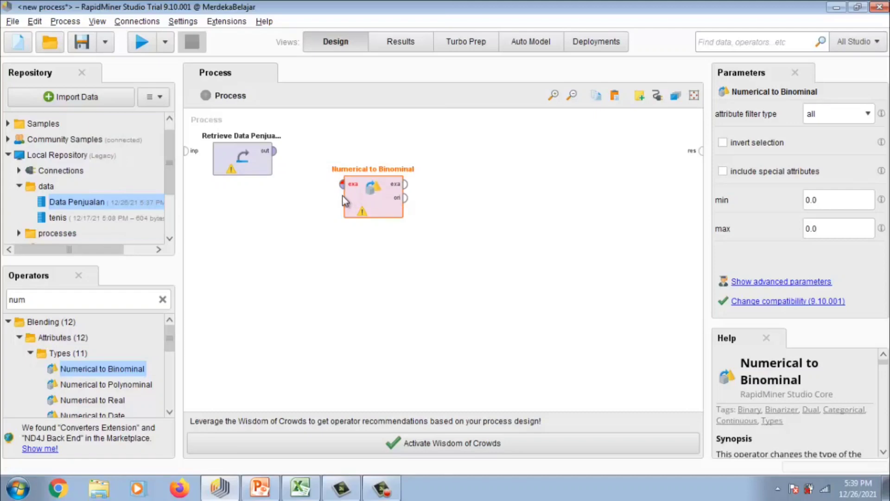
# - Connect the Retrieve Data Penjualan output to the Numerical to Binominal exa input, and move Numerical to Binominal slightly lower on the canvas
pyautogui.click(274, 151)
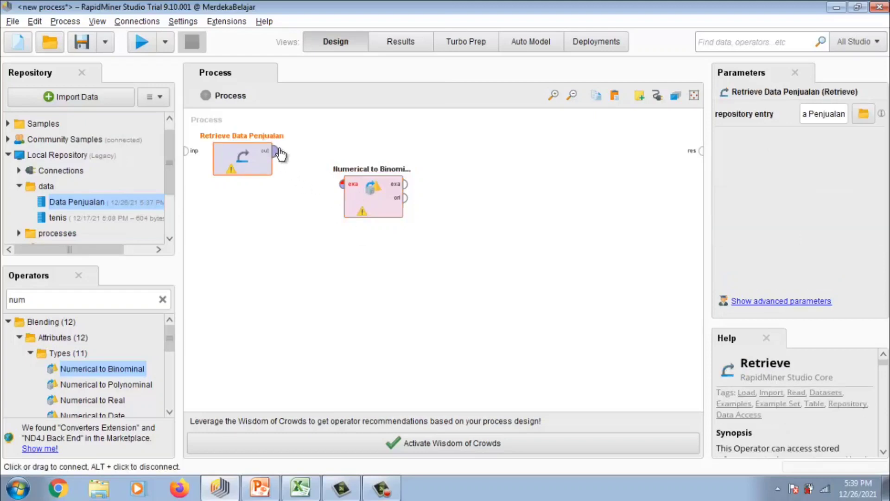
pyautogui.click(342, 185)
pyautogui.click(371, 204)
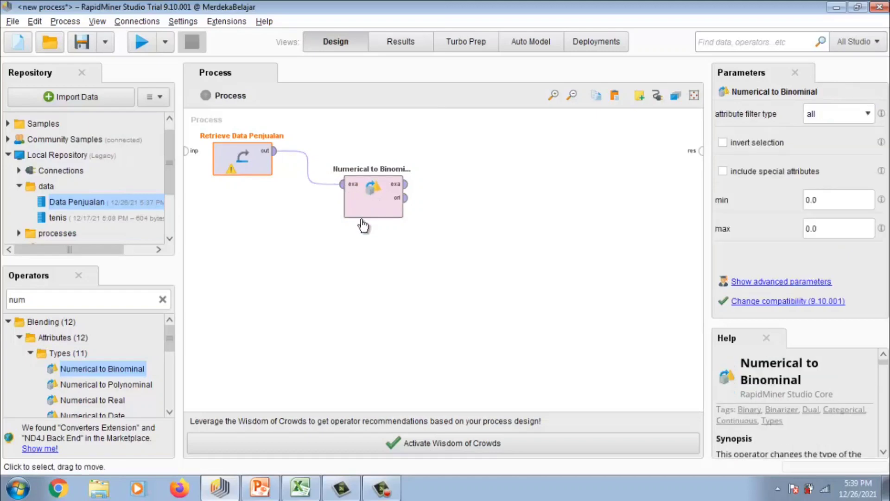
pyautogui.moveTo(361, 221); pyautogui.dragTo(356, 242)
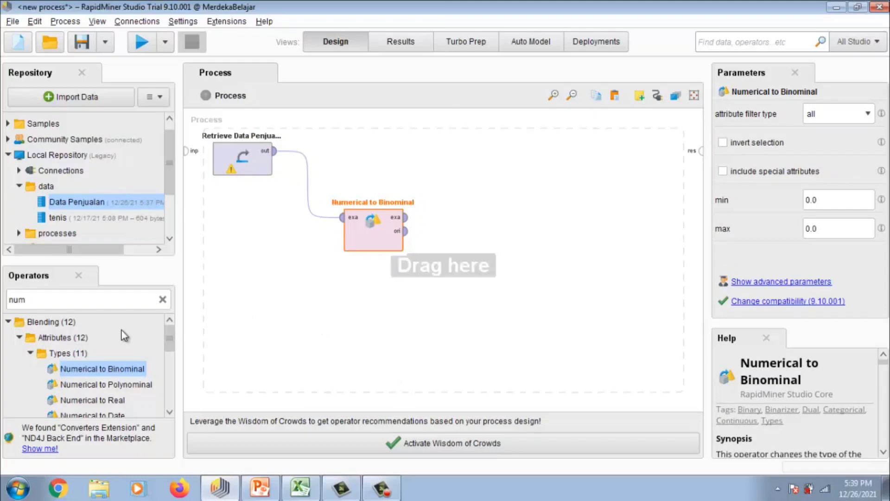
# - Search the operators for "fp", add FP-Growth beside Numerical to Binominal, and connect Numerical to Binominal's exa output to FP-Growth's exa input
pyautogui.click(61, 301)
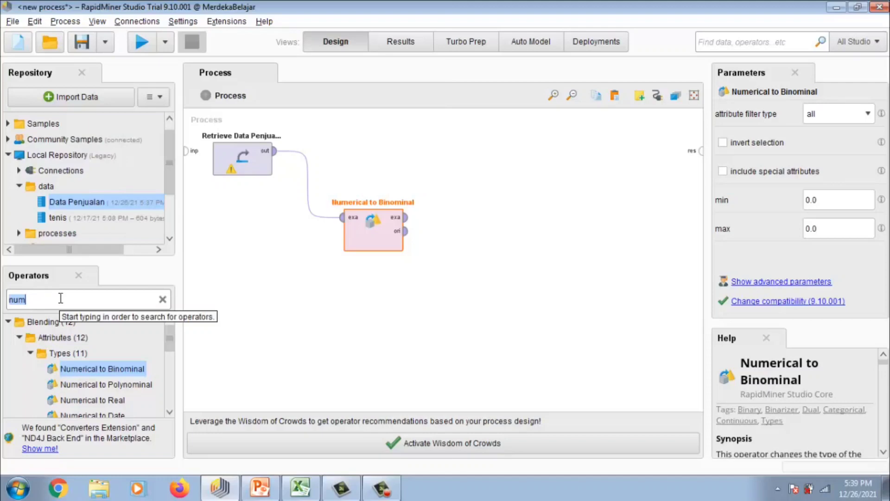
pyautogui.write('fp')
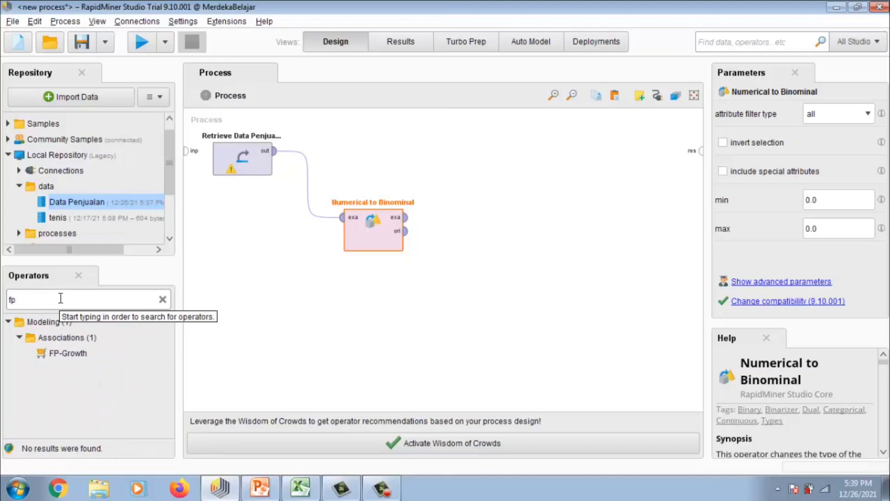
pyautogui.moveTo(55, 353); pyautogui.dragTo(60, 358)
pyautogui.moveTo(58, 354); pyautogui.dragTo(485, 168)
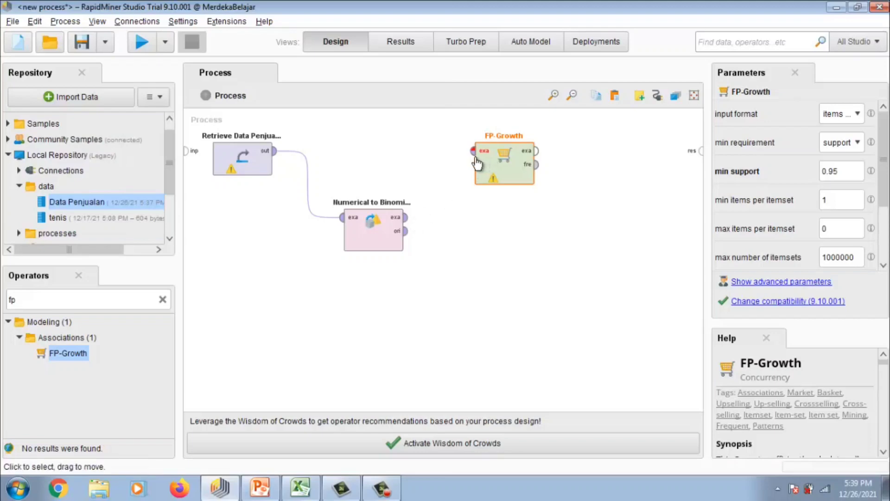
pyautogui.moveTo(473, 163); pyautogui.dragTo(467, 163)
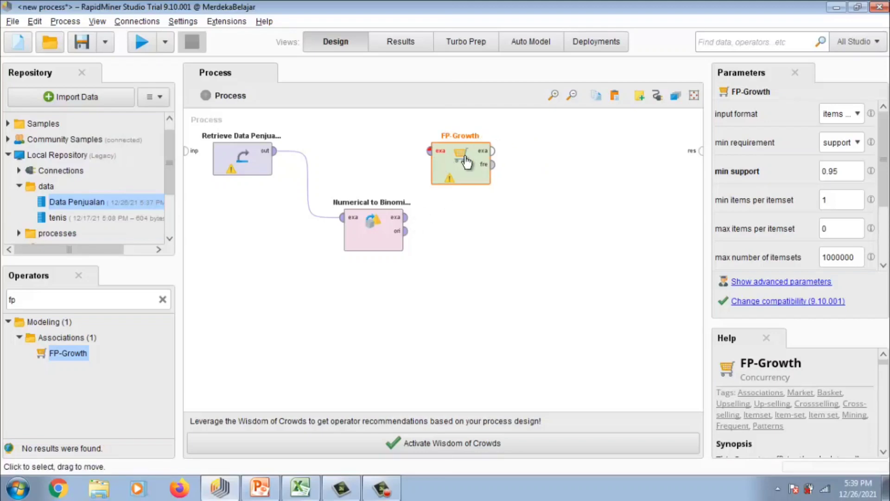
pyautogui.click(406, 217)
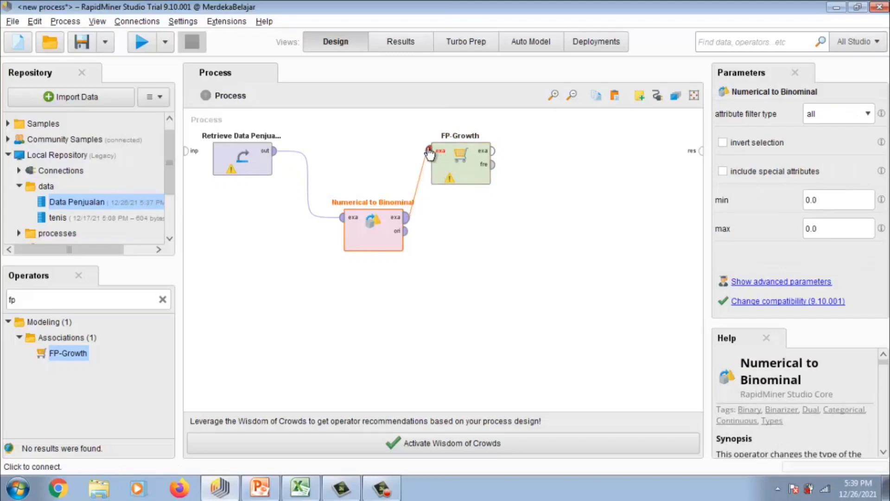
pyautogui.click(431, 152)
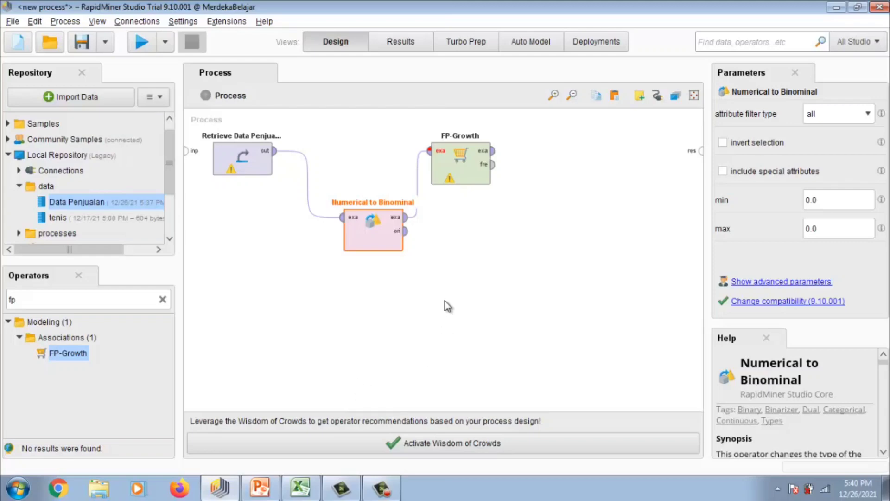
# - Search the operators for "create" and place Create Association Rules on the canvas below and to the right of FP-Growth
pyautogui.click(162, 301)
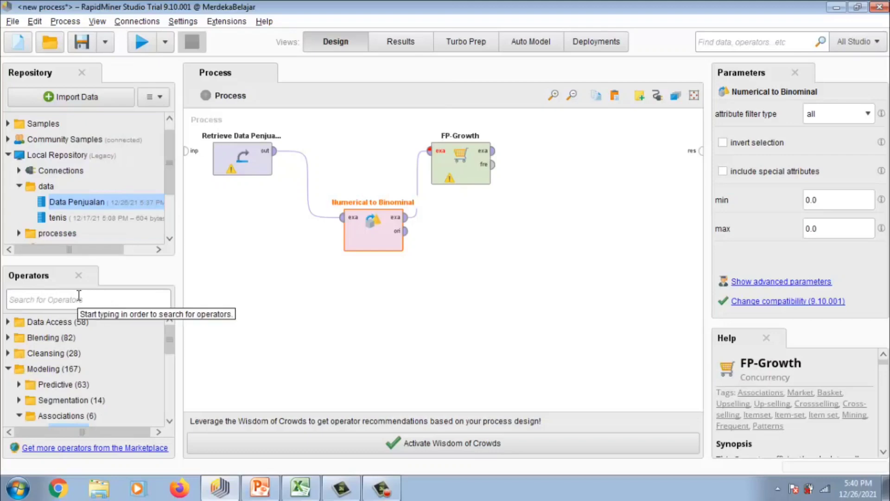
pyautogui.write('crea')
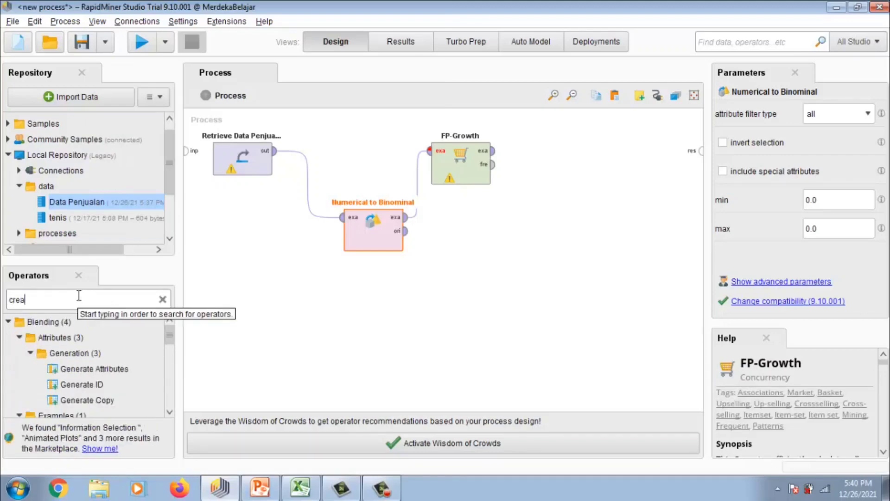
pyautogui.write('t')
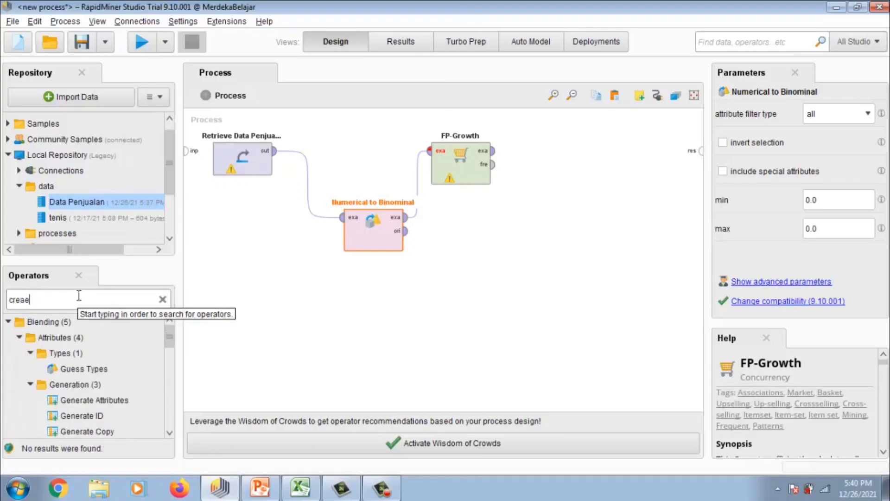
pyautogui.press('BackSpace')
pyautogui.write('te')
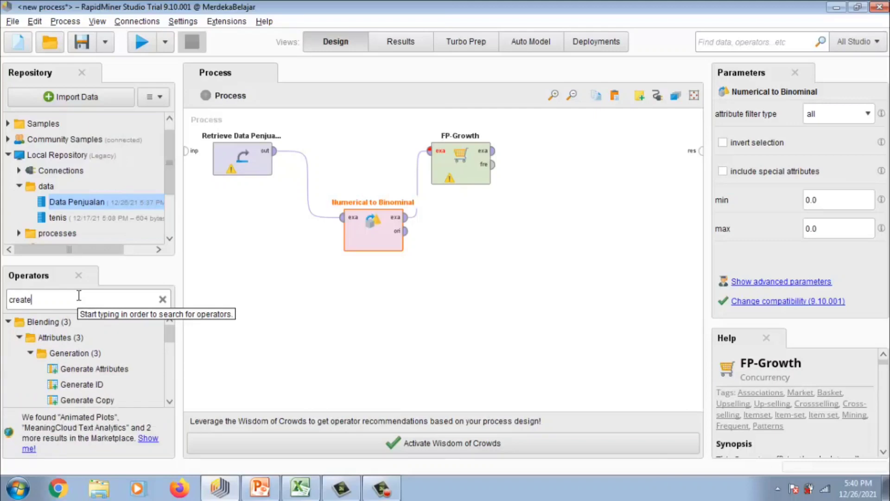
pyautogui.scroll(-5, 68, 350)
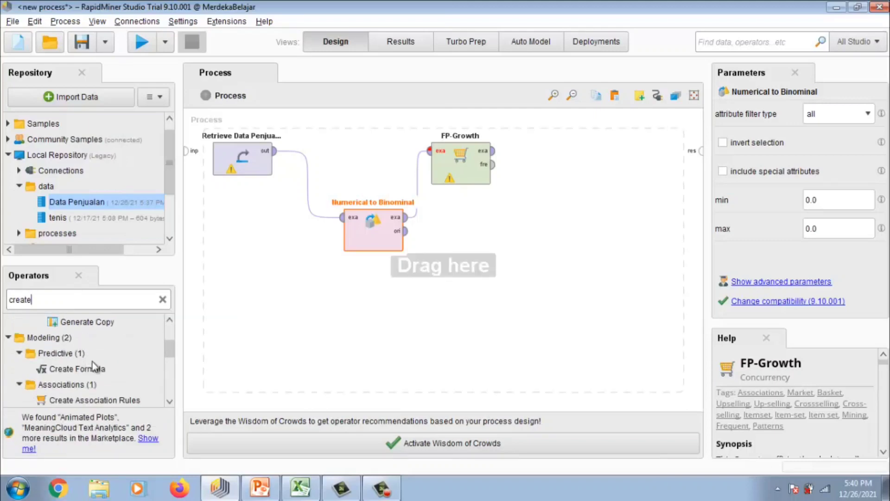
pyautogui.moveTo(95, 384); pyautogui.dragTo(570, 160)
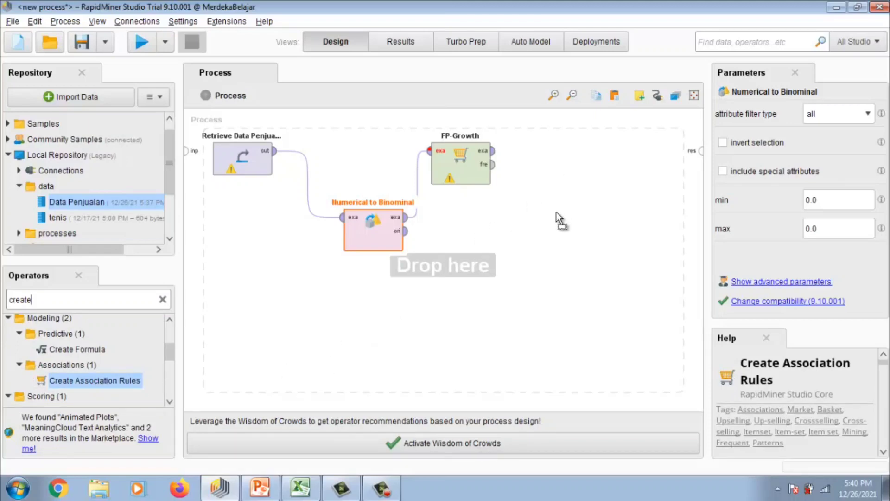
pyautogui.moveTo(573, 222); pyautogui.dragTo(548, 232)
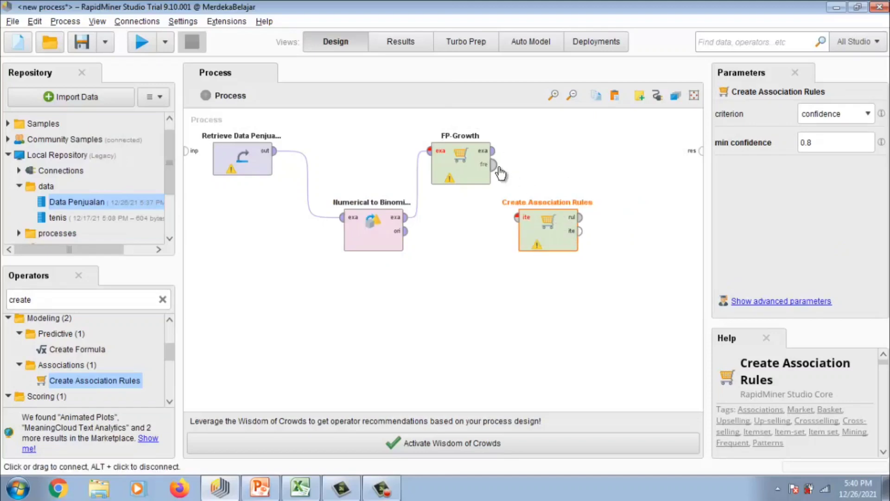
pyautogui.hotkey('ctrl', 'z')
pyautogui.hotkey('ctrl', 'y')
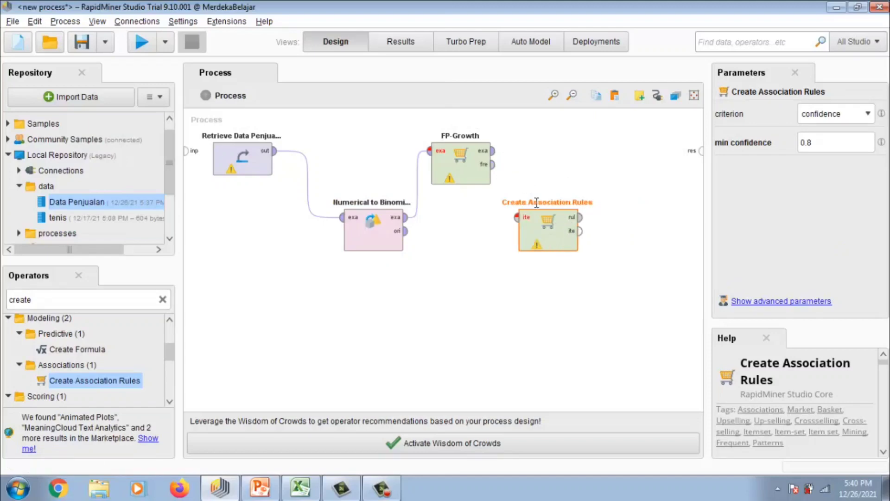
pyautogui.hotkey('ctrl', 'z')
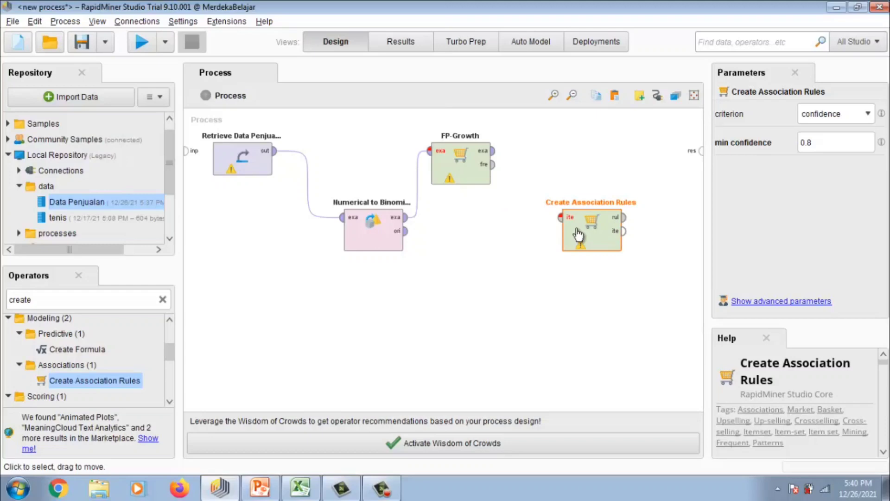
# - Connect FP-Growth's fre output to Create Association Rules' ite input, and its rul and ite outputs to the process res ports
pyautogui.click(493, 165)
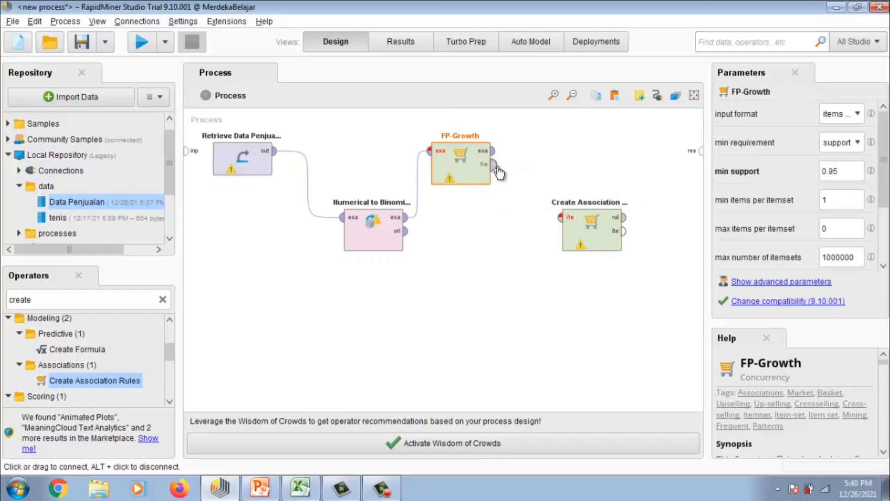
pyautogui.click(560, 220)
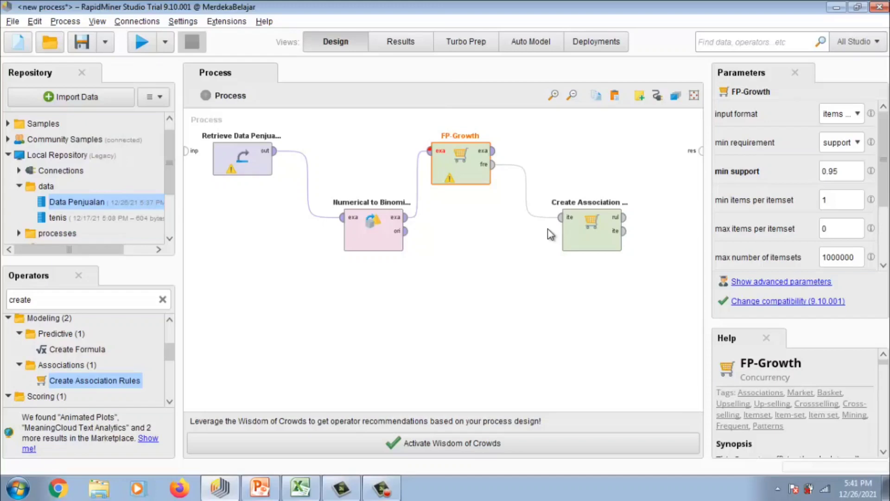
pyautogui.click(624, 217)
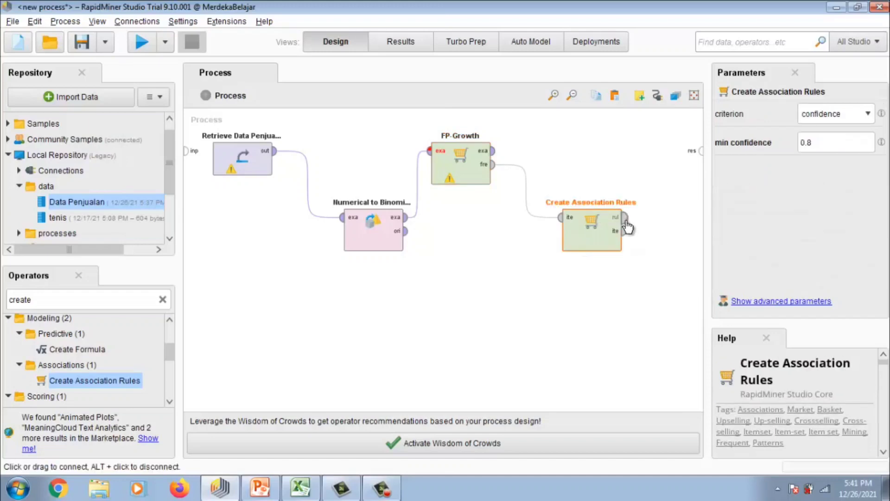
pyautogui.click(694, 151)
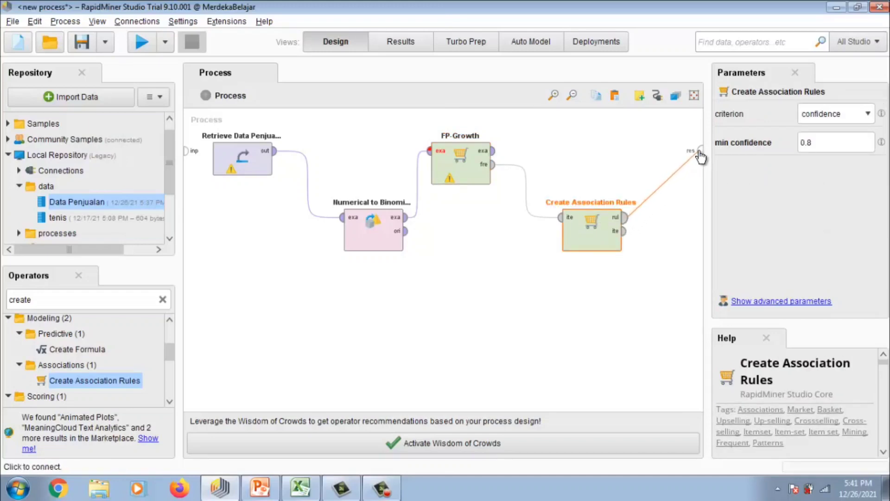
pyautogui.click(625, 230)
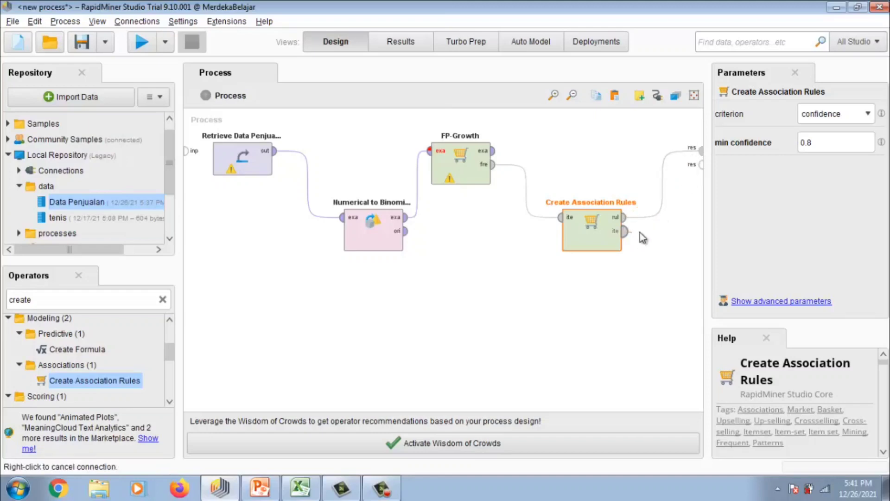
pyautogui.click(700, 165)
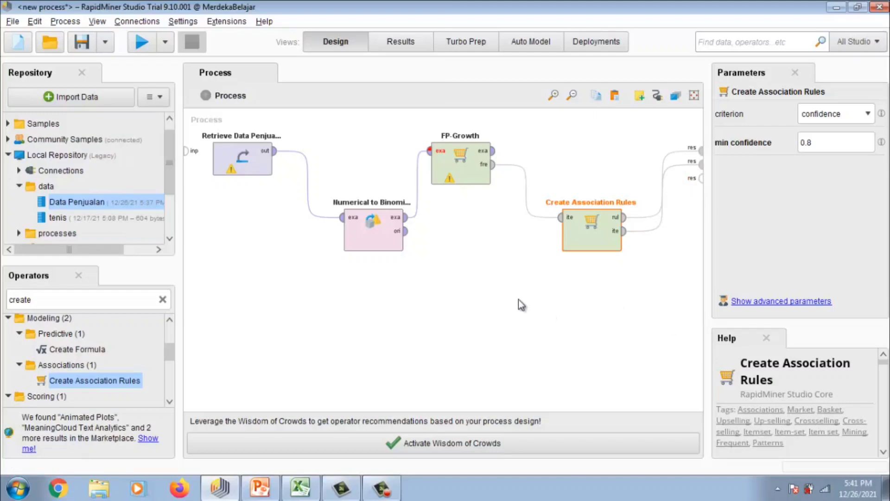
# - Set FP-Growth's min support to 0.3 and max items per itemset to 3, with support as the min requirement
pyautogui.click(464, 161)
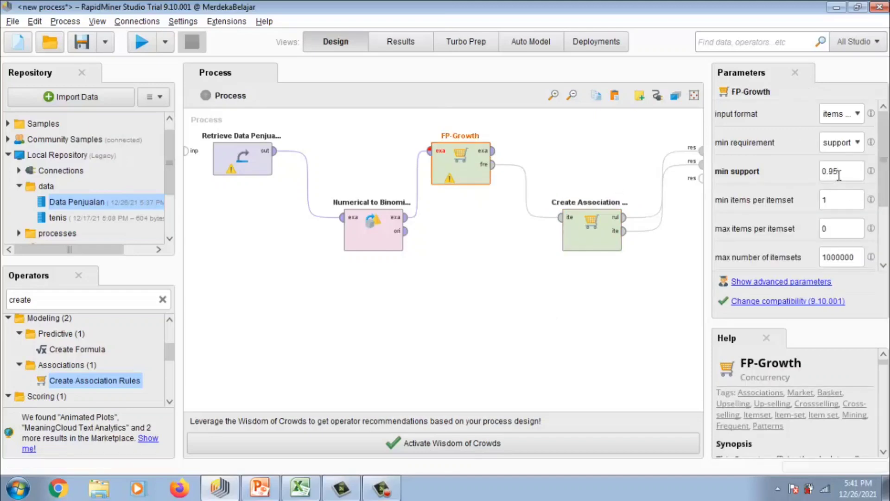
pyautogui.click(858, 143)
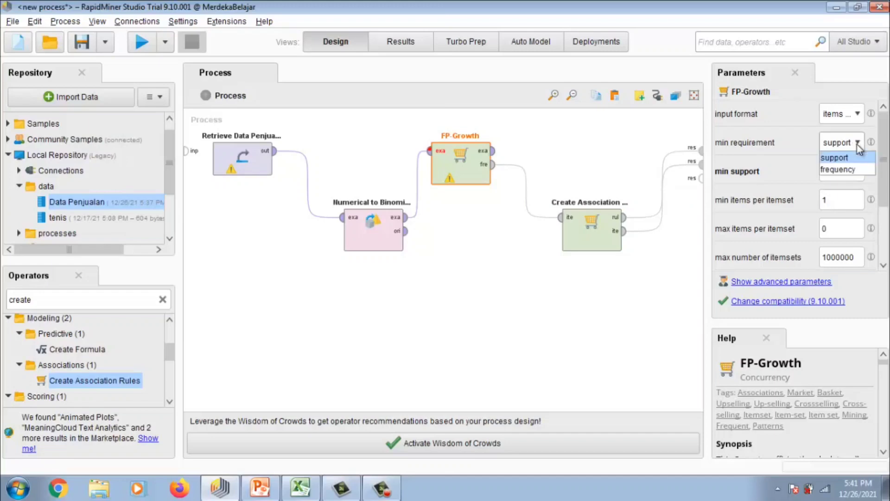
pyautogui.click(858, 143)
pyautogui.click(857, 143)
pyautogui.click(857, 143)
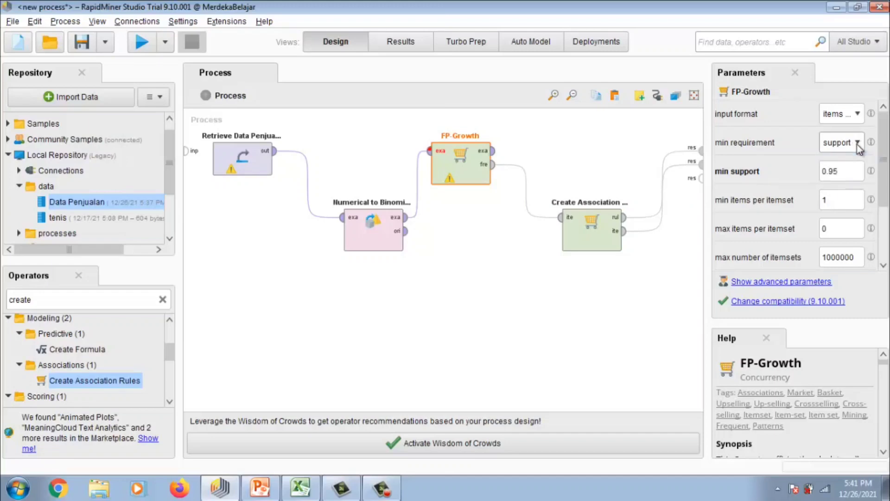
pyautogui.click(842, 170)
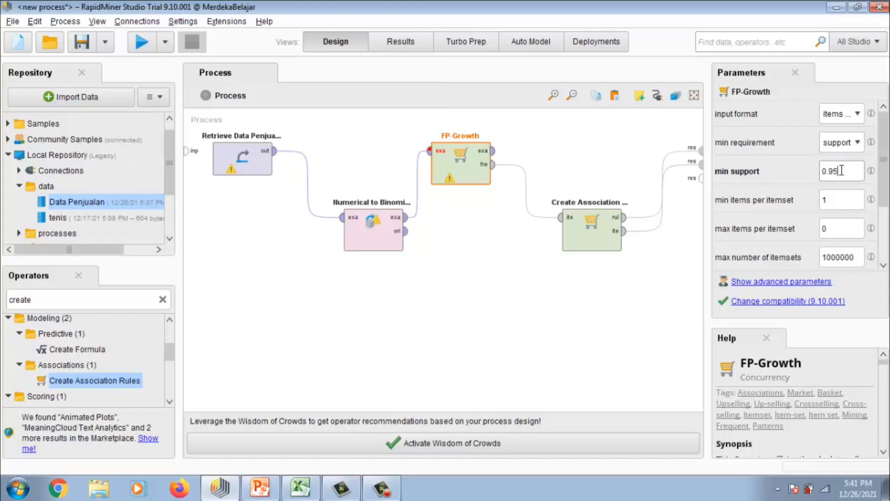
pyautogui.press('BackSpace')
pyautogui.press('BackSpace')
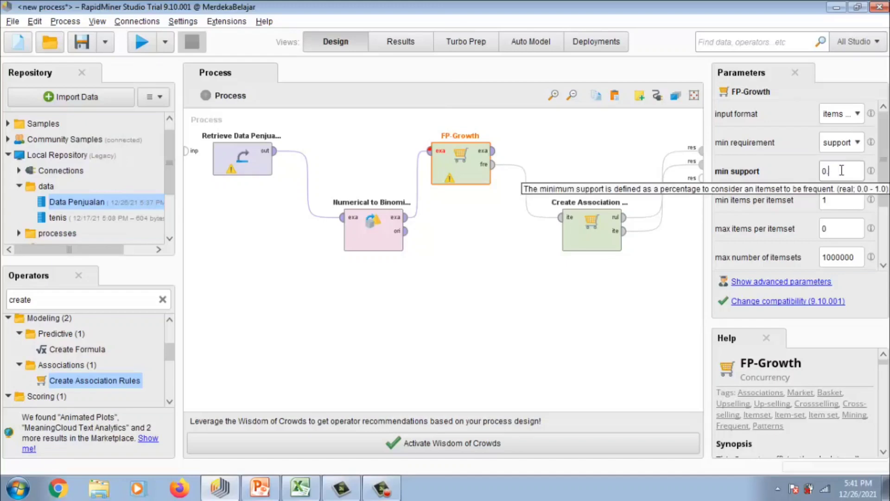
pyautogui.write('3')
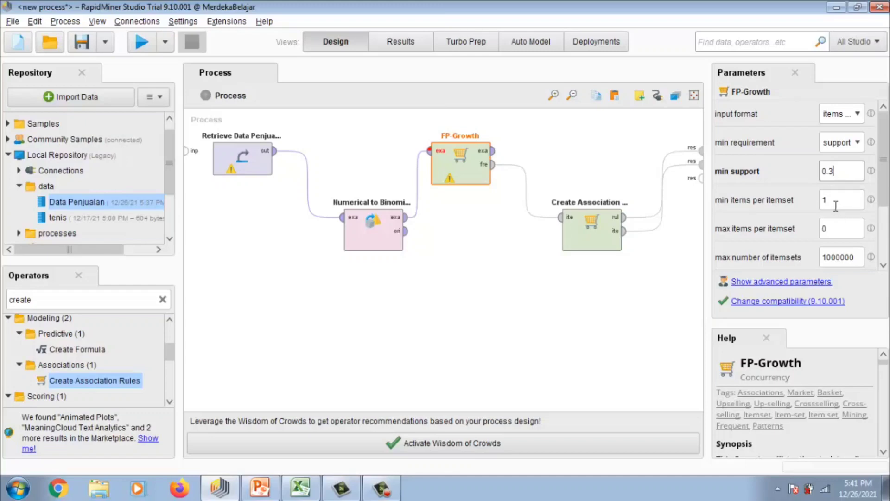
pyautogui.click(838, 232)
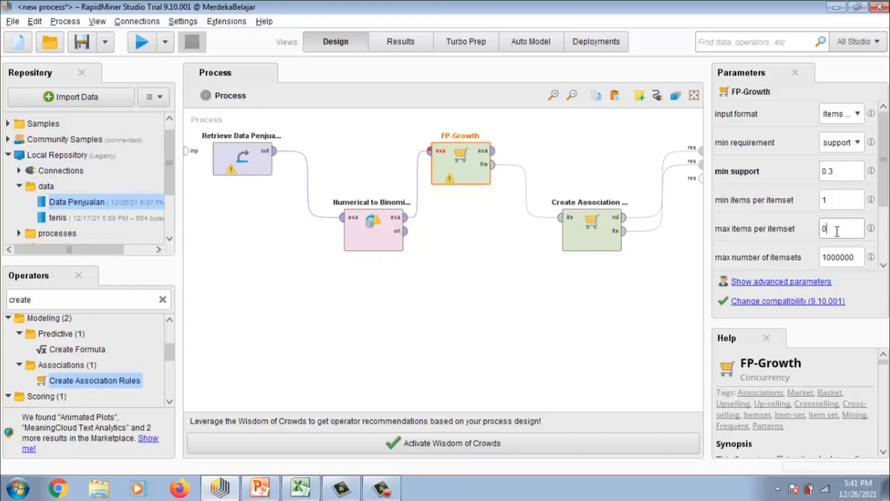
pyautogui.press('BackSpace')
pyautogui.write('3')
# - Set the min confidence of Create Association Rules to 0.6, with confidence as the criterion
pyautogui.click(595, 218)
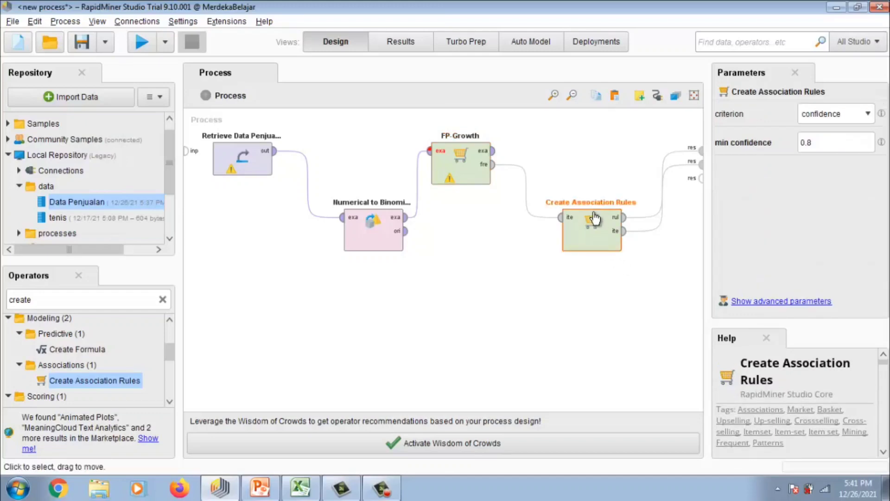
pyautogui.click(824, 140)
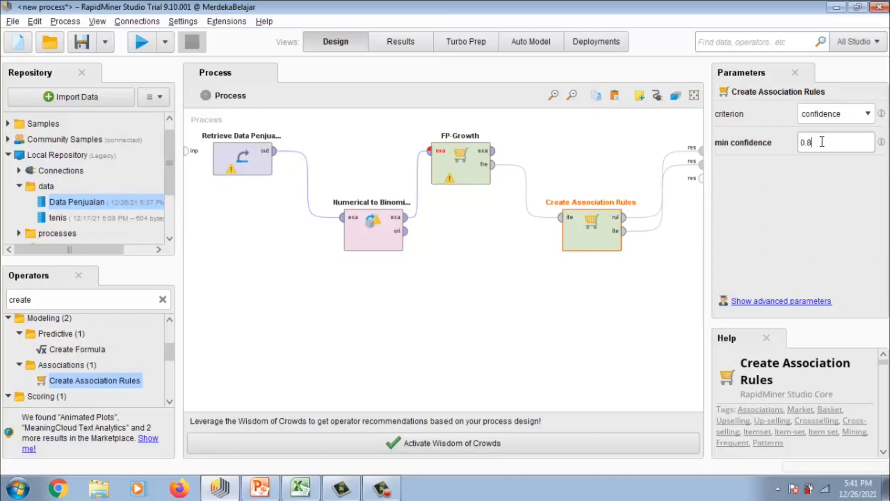
pyautogui.press('BackSpace')
pyautogui.write('6')
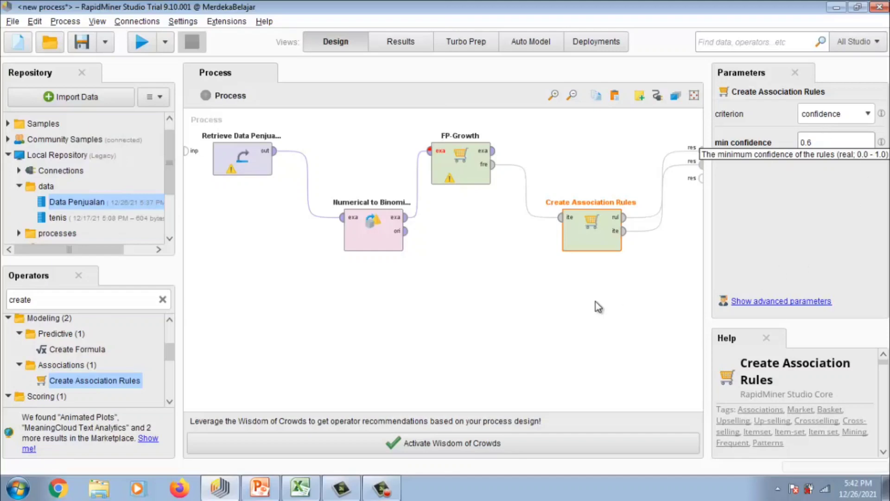
pyautogui.click(608, 327)
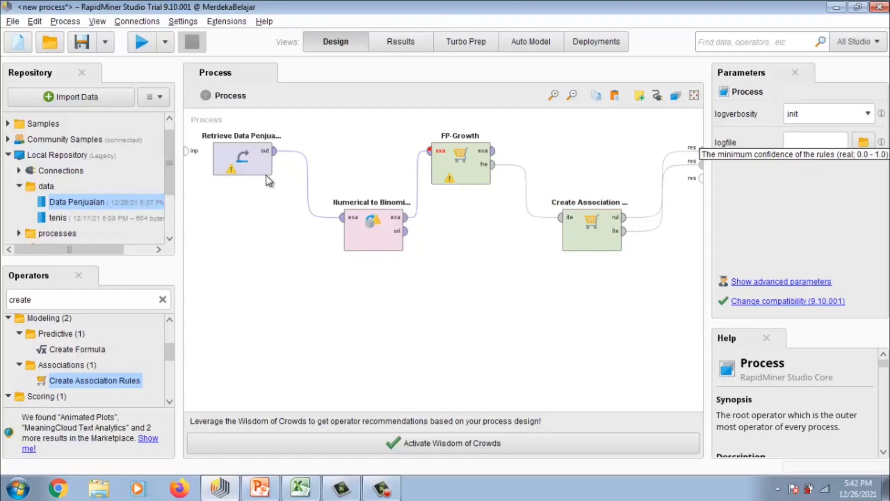
# - Move Numerical to Binominal slightly lower on the canvas and run the process
pyautogui.moveTo(374, 223); pyautogui.dragTo(374, 256)
pyautogui.moveTo(447, 181); pyautogui.dragTo(494, 177)
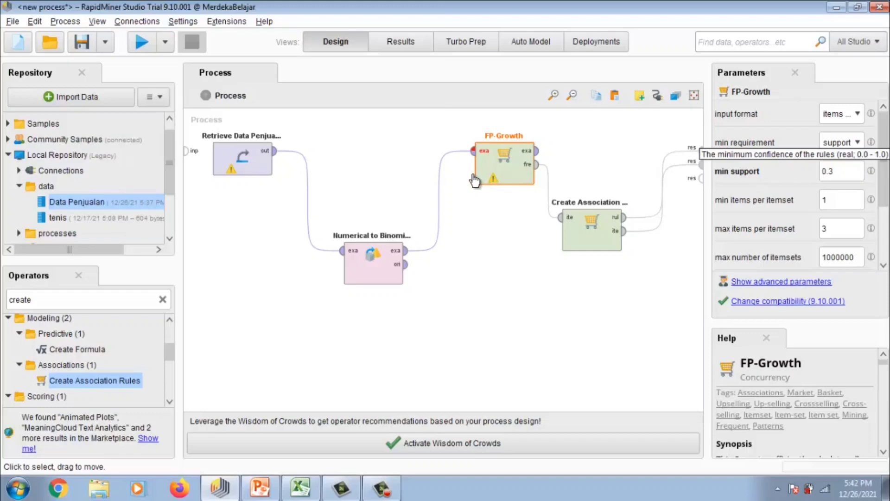
pyautogui.hotkey('ctrl', 'z')
pyautogui.click(417, 200)
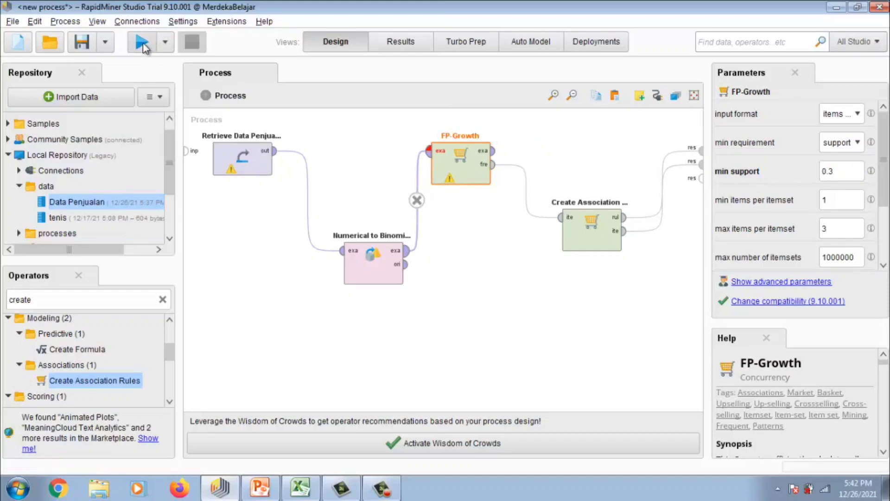
pyautogui.click(142, 42)
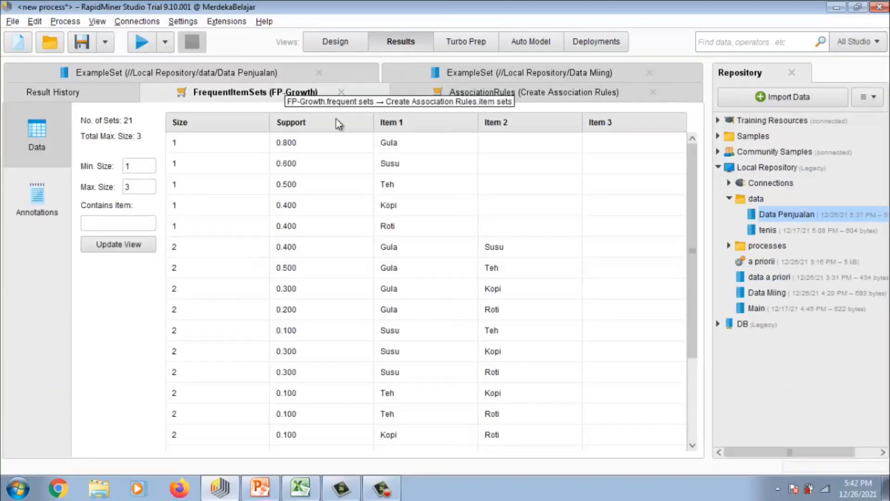
# - Look through the FP-Growth frequent item sets and switch to PowerPoint to show slide 14 with the K=1 item counts
pyautogui.scroll(-3, 522, 231)
pyautogui.scroll(3, 529, 238)
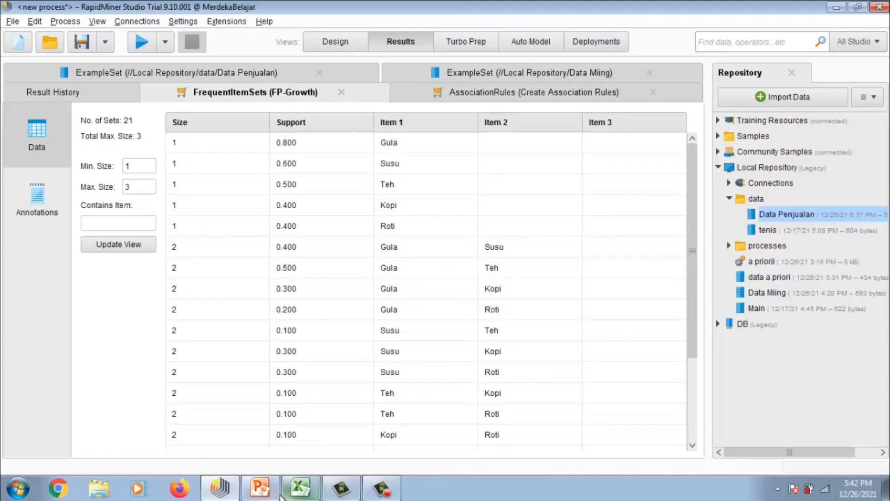
pyautogui.moveTo(264, 495)
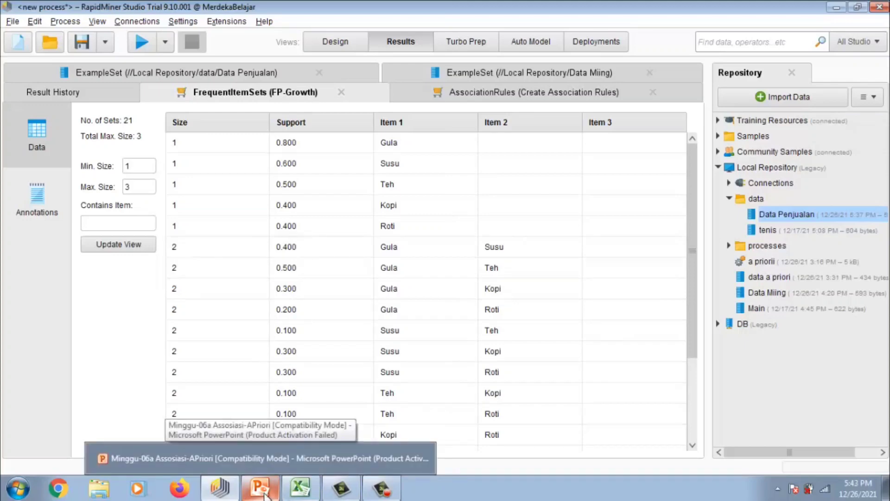
pyautogui.click(265, 495)
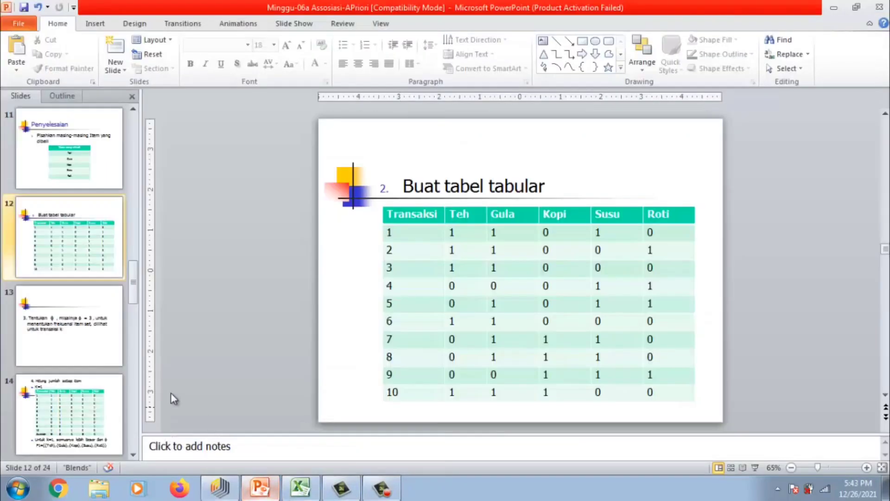
pyautogui.click(133, 455)
pyautogui.click(82, 328)
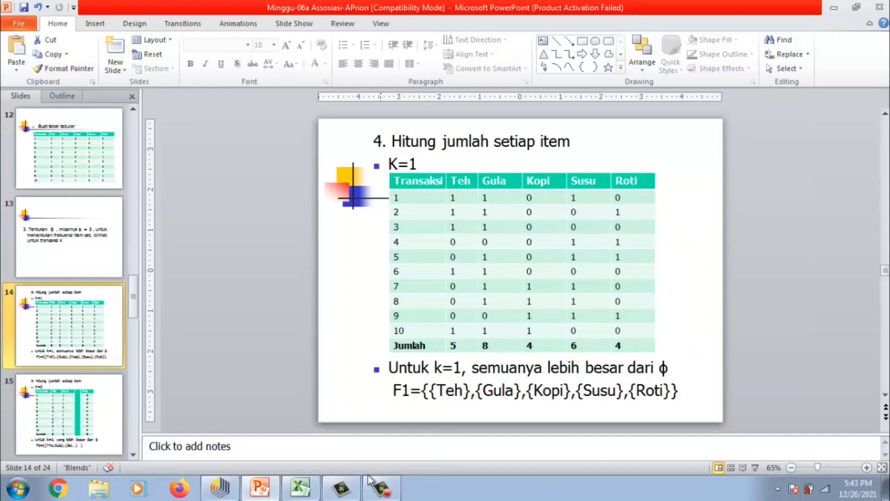
# - Return to RapidMiner to compare the frequent item sets with the item counts on slide 14
pyautogui.click(222, 490)
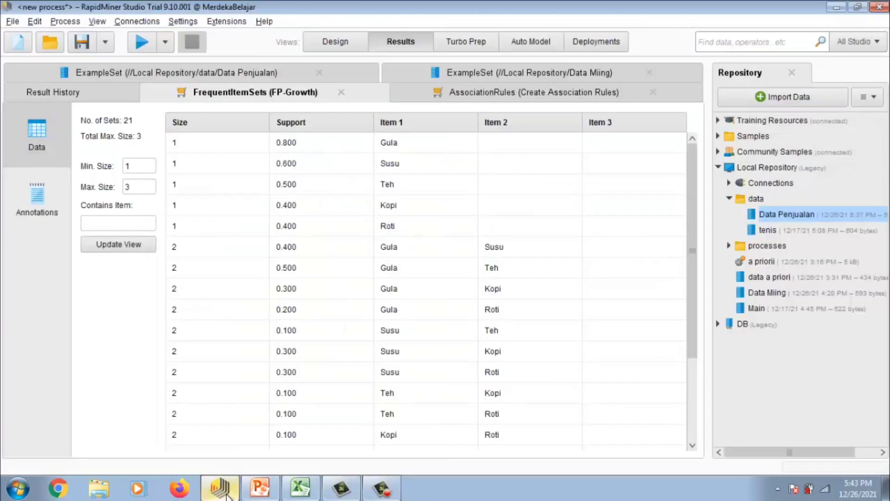
pyautogui.click(221, 489)
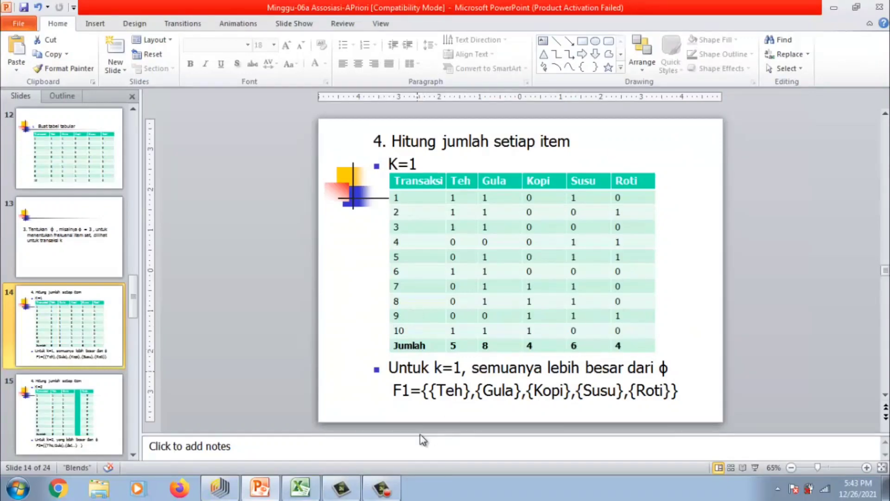
pyautogui.click(230, 497)
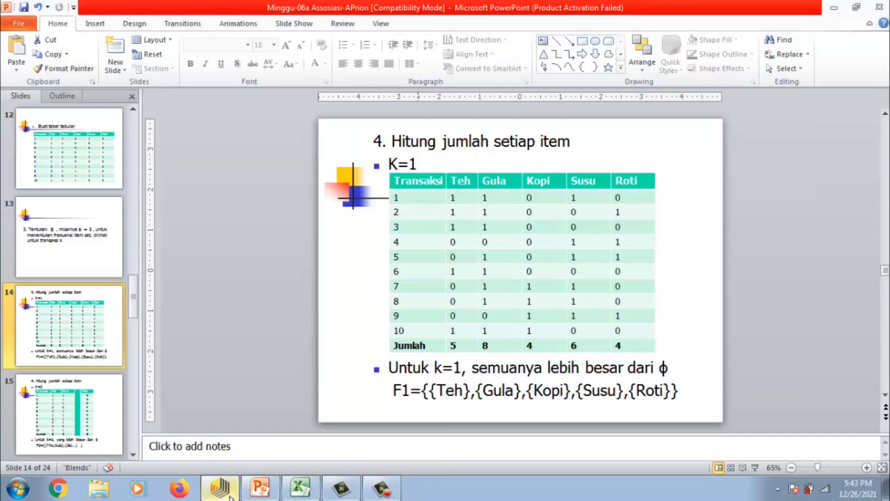
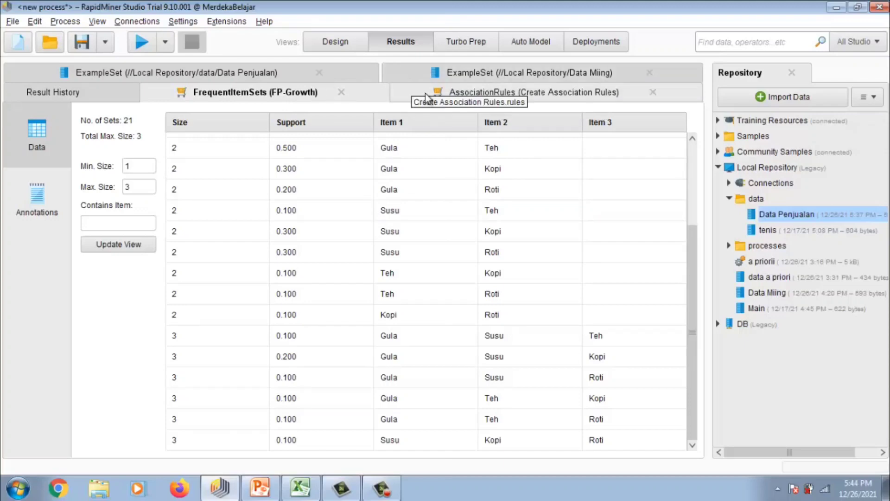
# - Show the Create Association Rules results and narrow the Premises and Conclusion columns so more measures fit
pyautogui.click(495, 95)
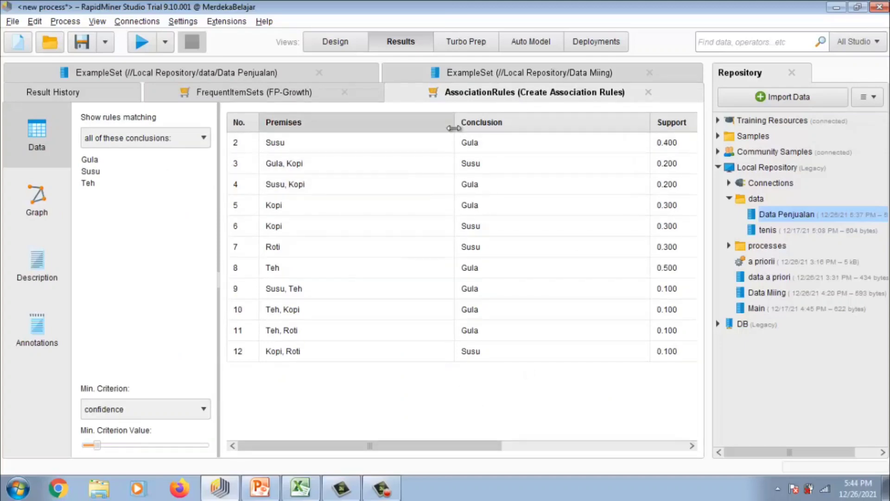
pyautogui.moveTo(454, 128); pyautogui.dragTo(346, 128)
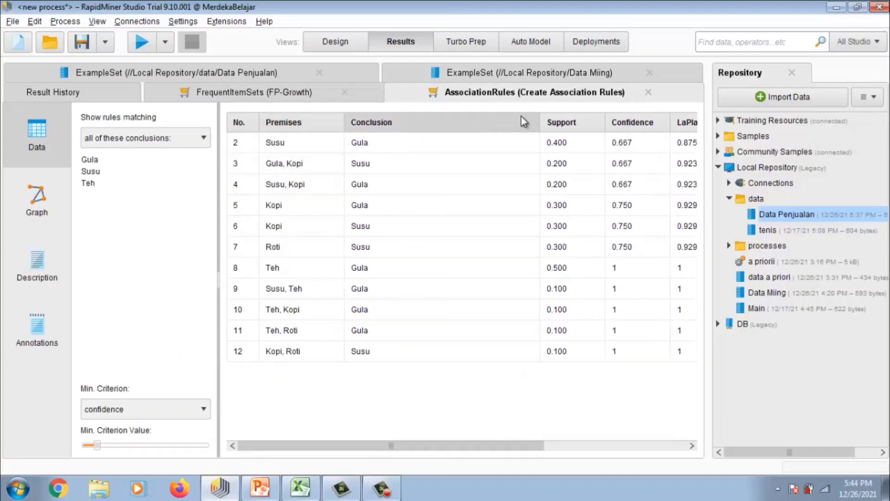
pyautogui.moveTo(541, 123); pyautogui.dragTo(437, 142)
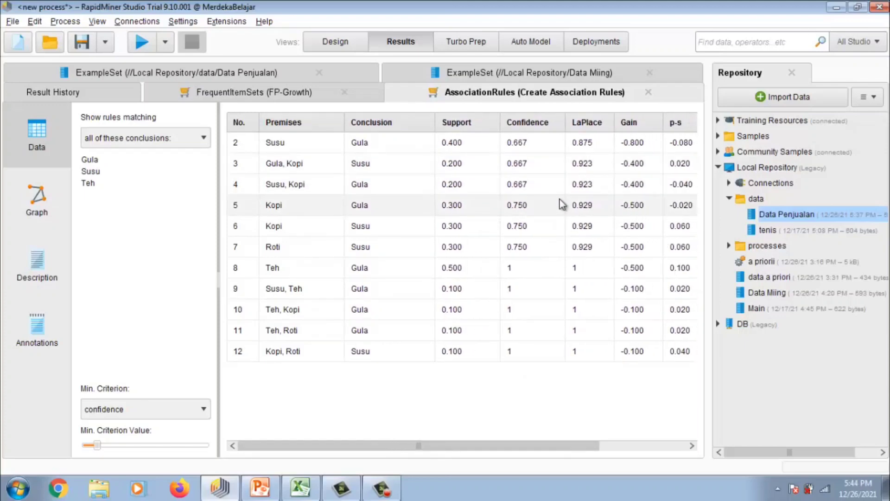
# - Try sorting the association rules by support in both directions and by descending confidence
pyautogui.click(469, 123)
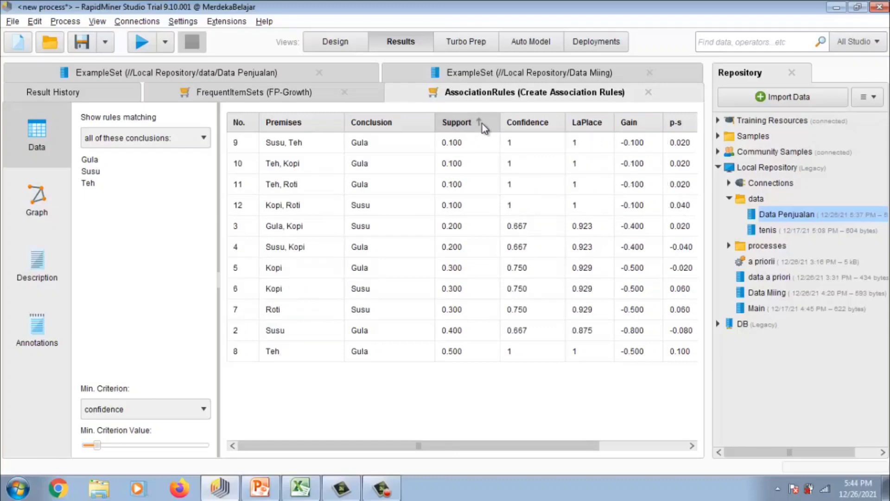
pyautogui.click(480, 123)
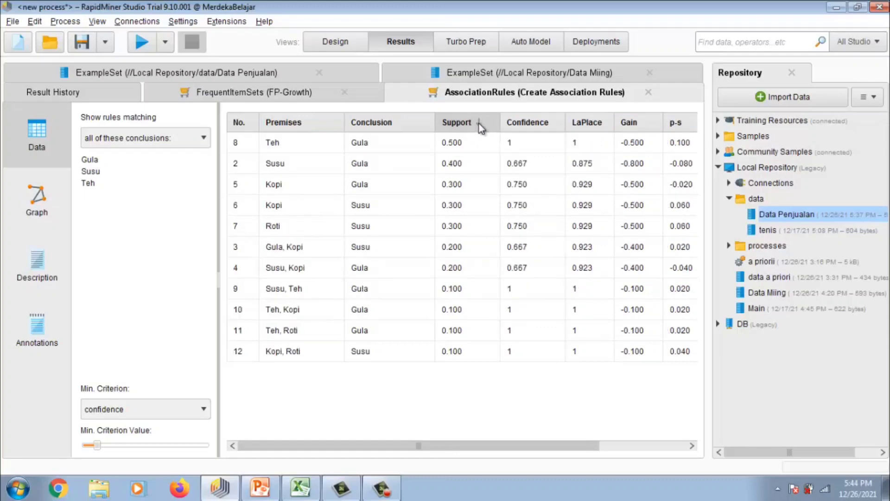
pyautogui.click(479, 124)
pyautogui.click(487, 123)
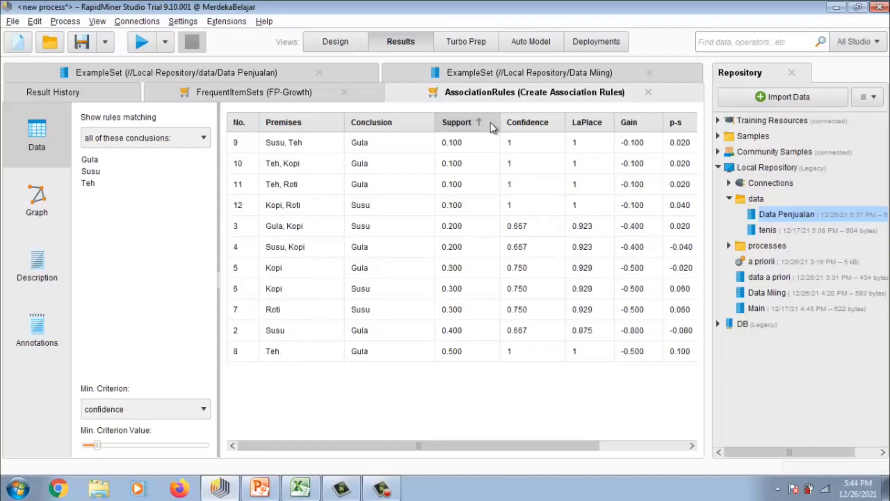
pyautogui.click(536, 124)
pyautogui.click(536, 124)
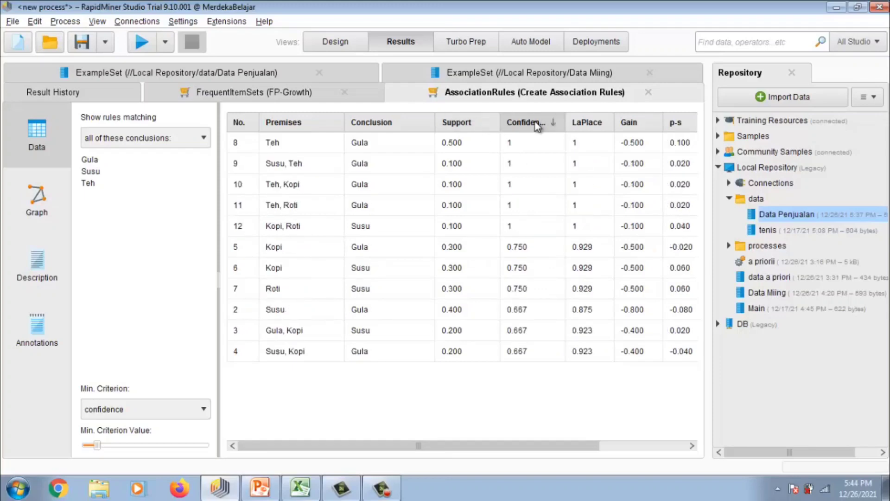
# - Sort the association rules by support in descending order
pyautogui.click(472, 126)
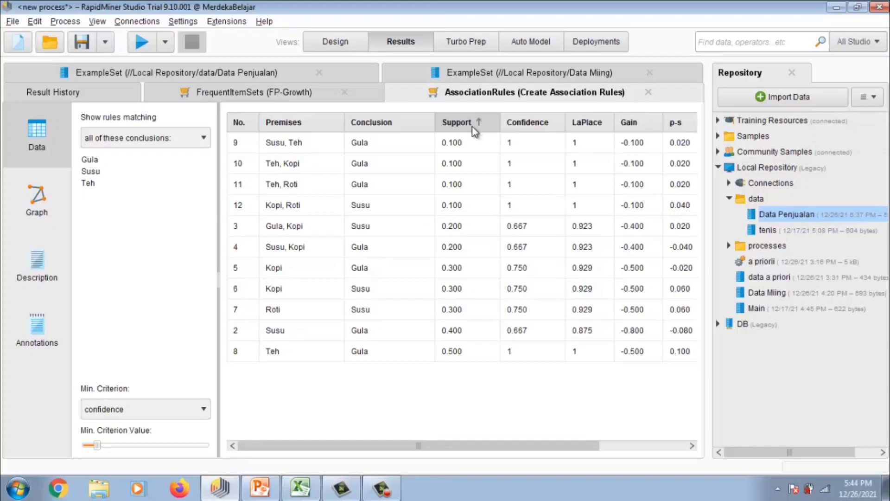
pyautogui.click(472, 128)
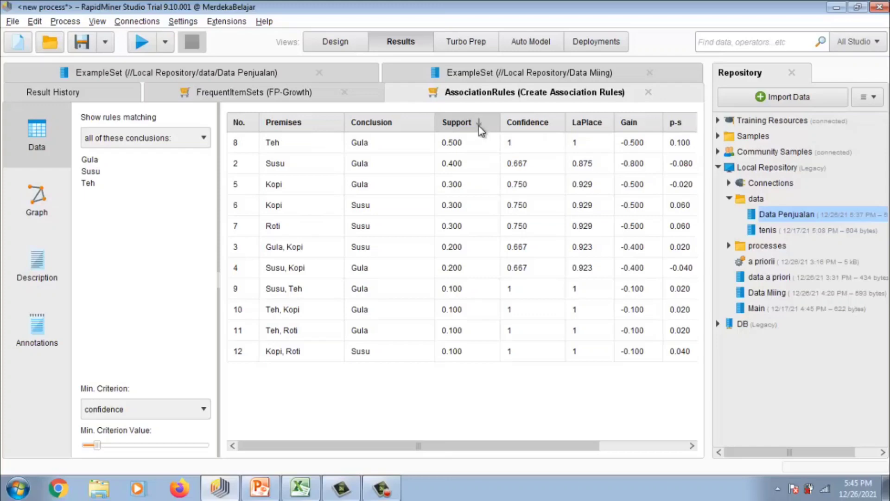
pyautogui.click(479, 126)
pyautogui.click(480, 126)
pyautogui.click(480, 126)
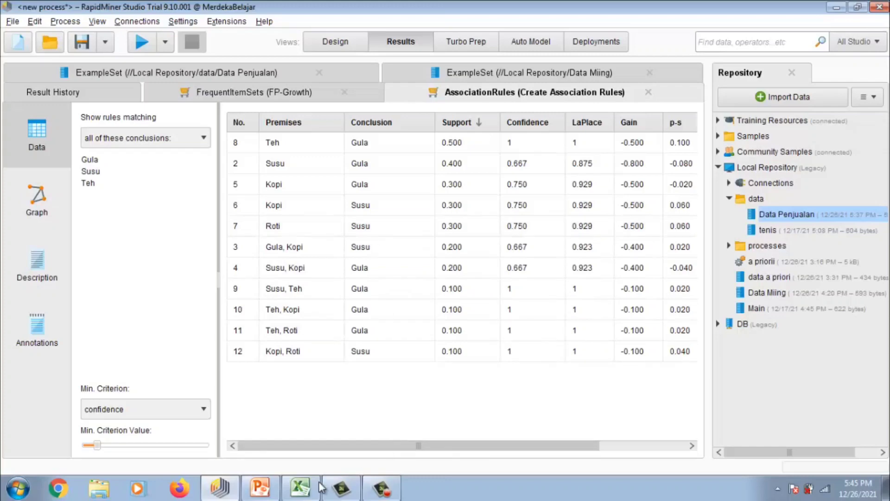
# - Switch to PowerPoint and go through slides 19 to 22, ending at the rule table for 60% minimum confidence
pyautogui.click(260, 498)
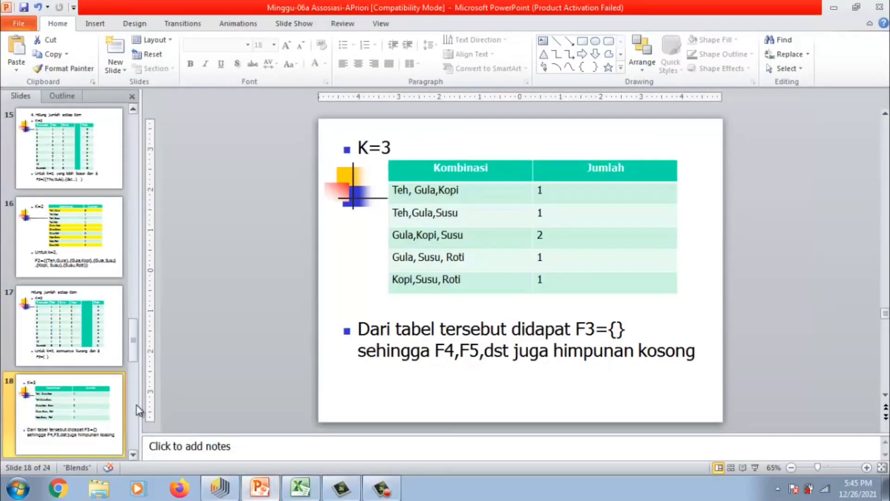
pyautogui.scroll(-3, 138, 406)
pyautogui.click(75, 262)
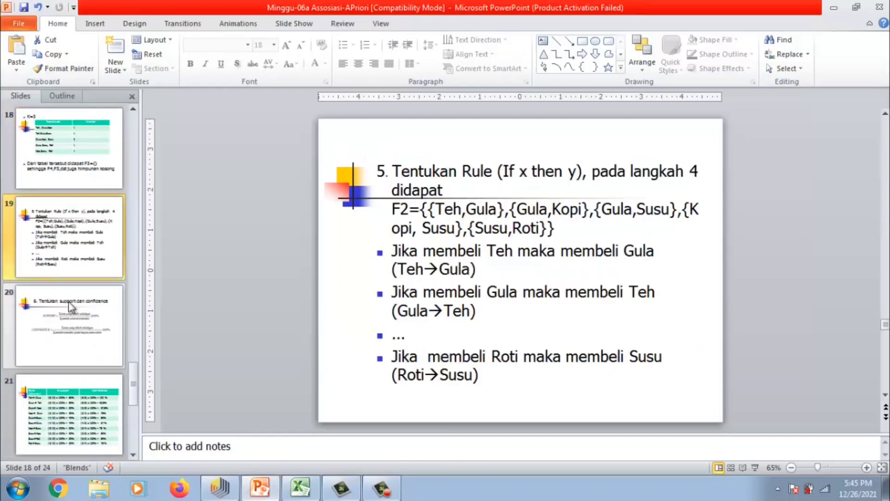
pyautogui.click(69, 315)
pyautogui.click(74, 413)
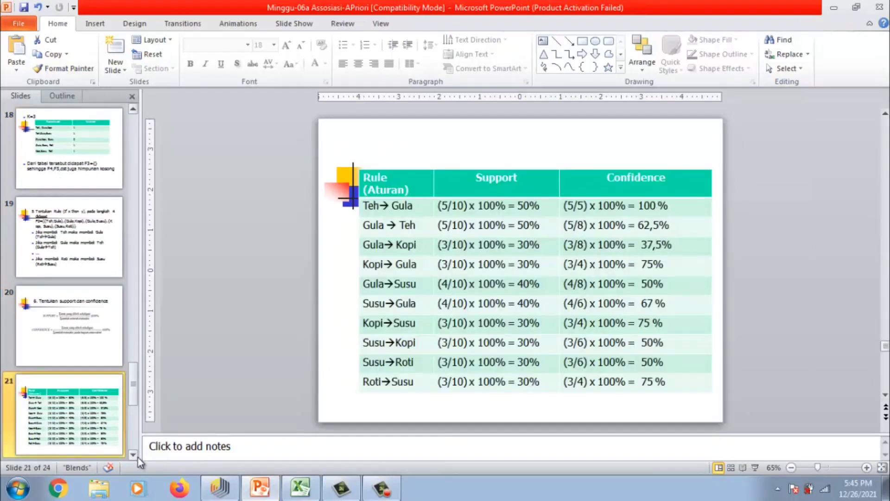
pyautogui.click(136, 458)
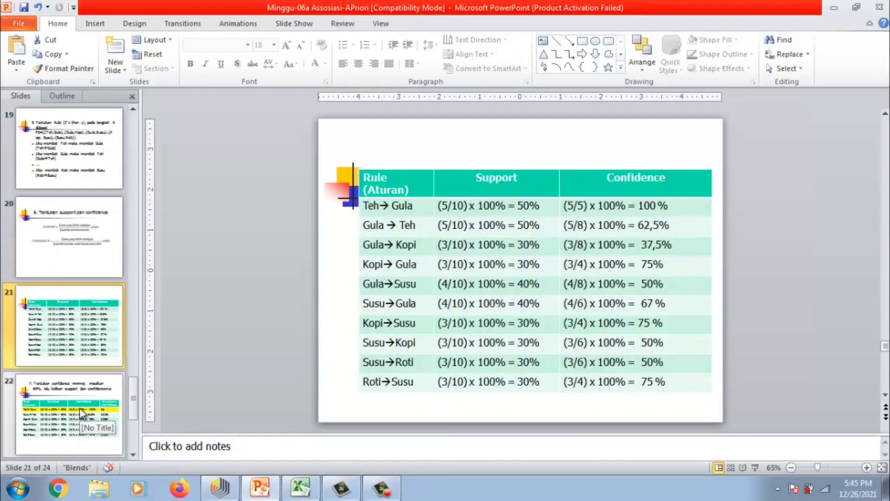
pyautogui.click(110, 440)
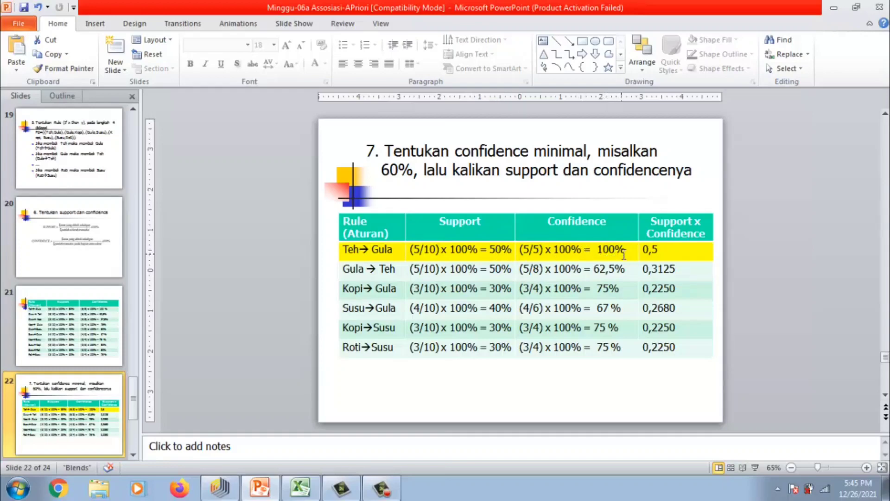
# - Compare RapidMiner's association rules with the manually calculated support and confidence on slide 22 in PowerPoint
pyautogui.click(226, 496)
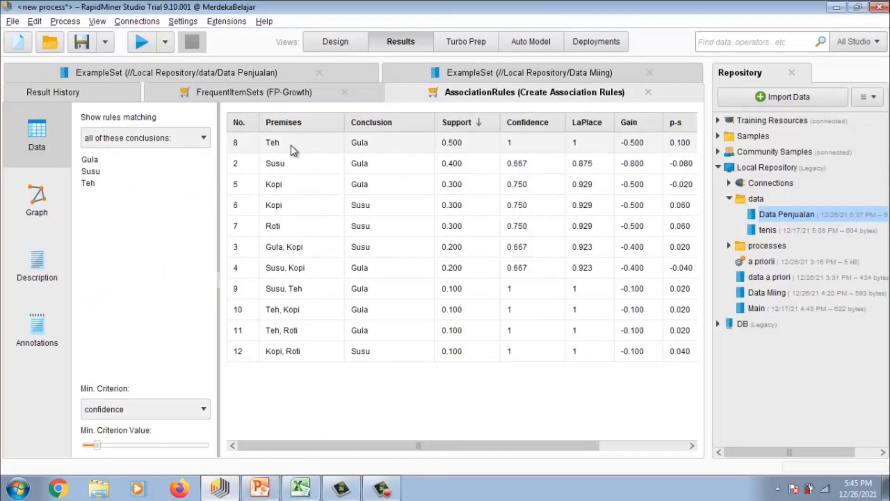
pyautogui.click(262, 492)
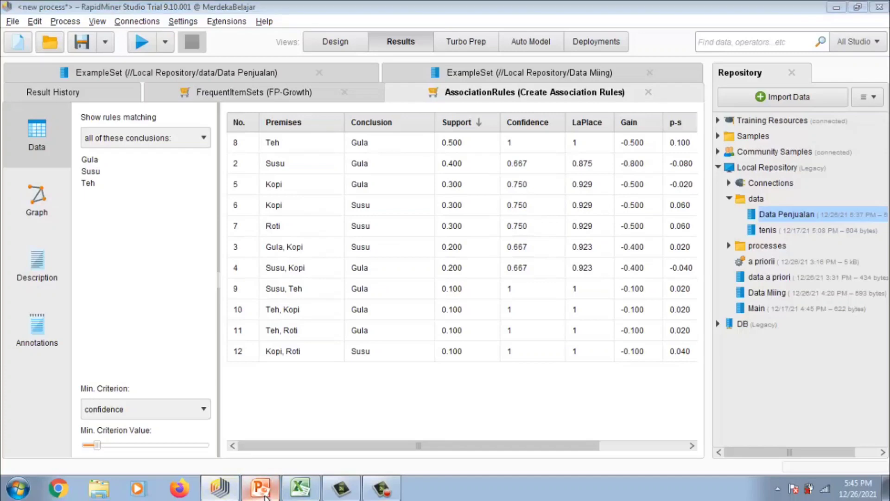
pyautogui.click(265, 494)
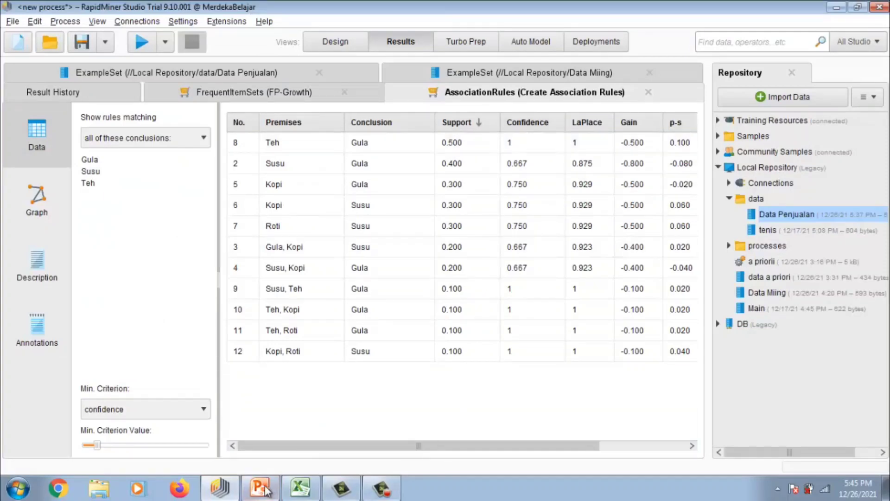
pyautogui.click(225, 493)
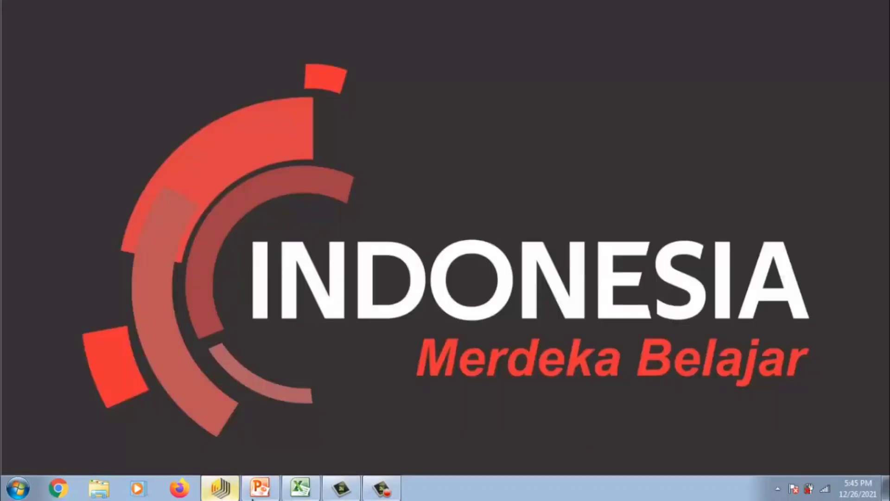
pyautogui.click(225, 493)
pyautogui.click(262, 492)
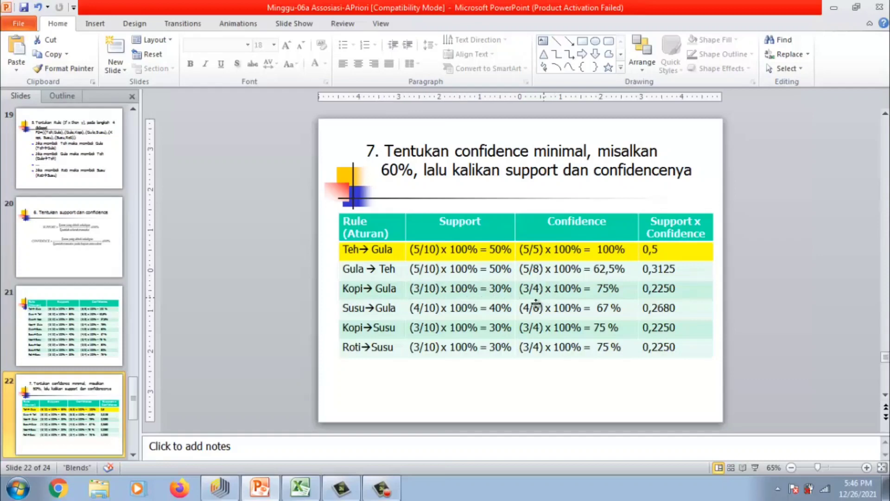
pyautogui.click(220, 488)
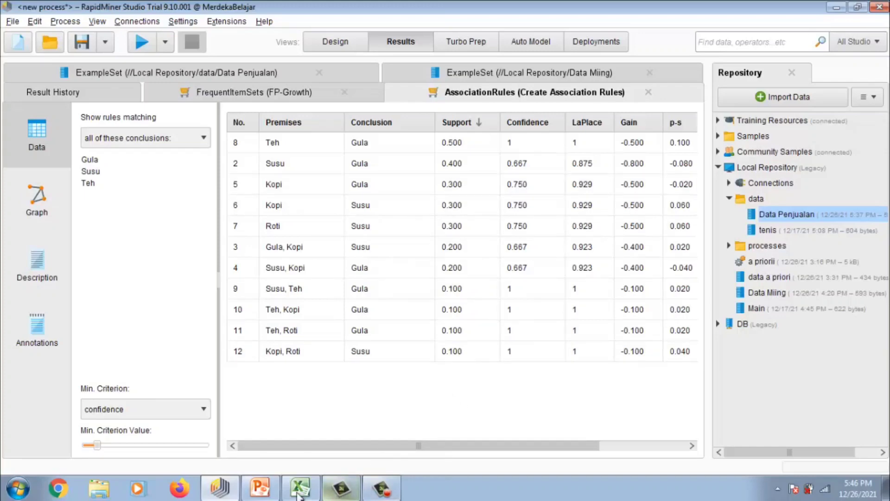
# - Review the Kesimpulan slide against the slide 22 rule table in PowerPoint, and return to RapidMiner's association rules
pyautogui.click(260, 488)
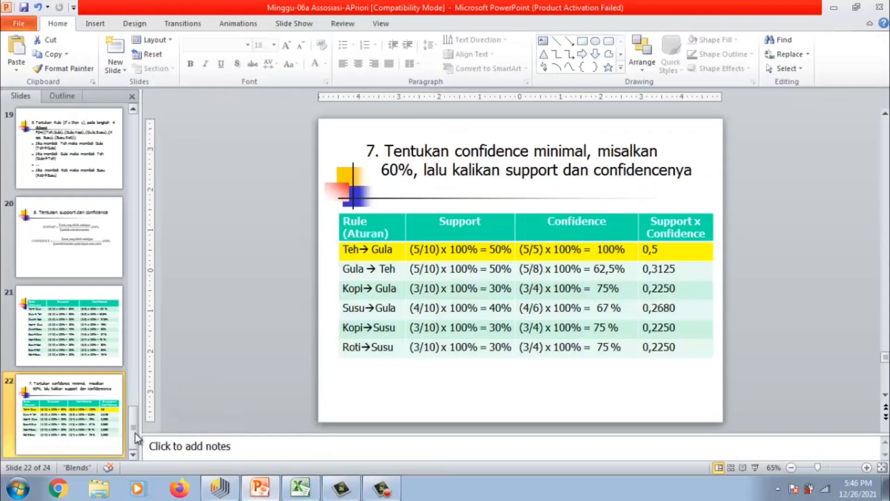
pyautogui.scroll(-3, 136, 433)
pyautogui.click(82, 348)
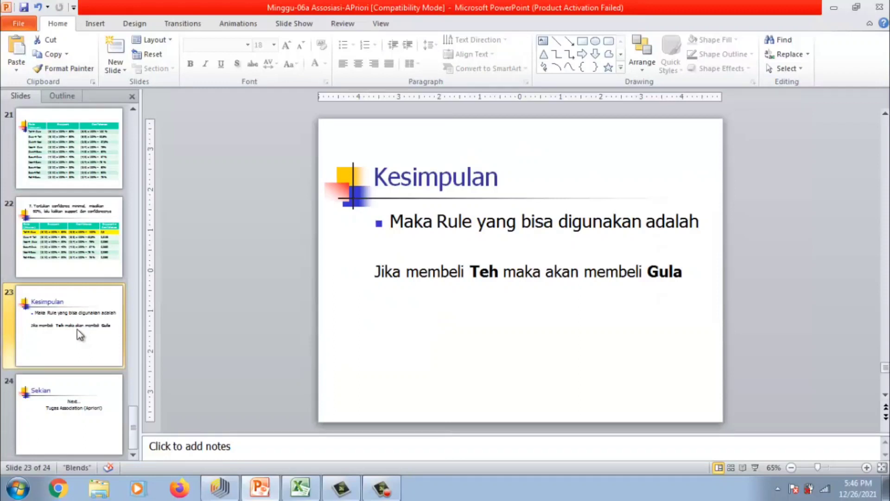
pyautogui.click(70, 253)
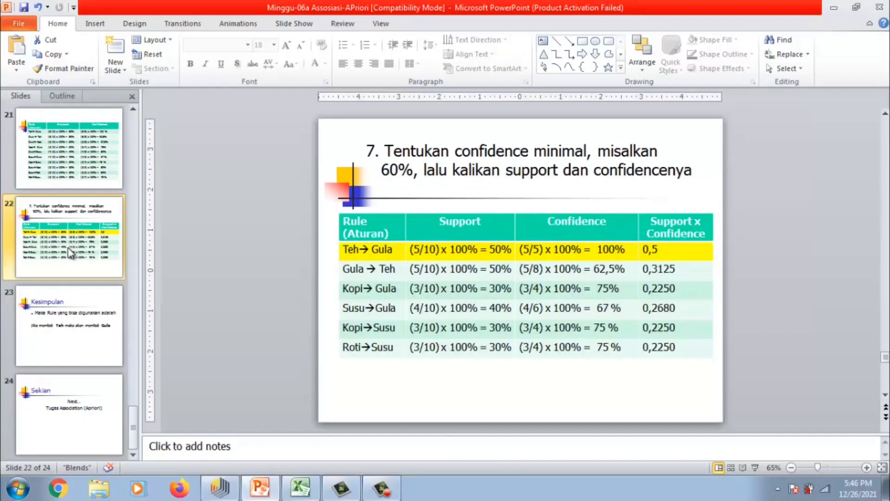
pyautogui.click(81, 315)
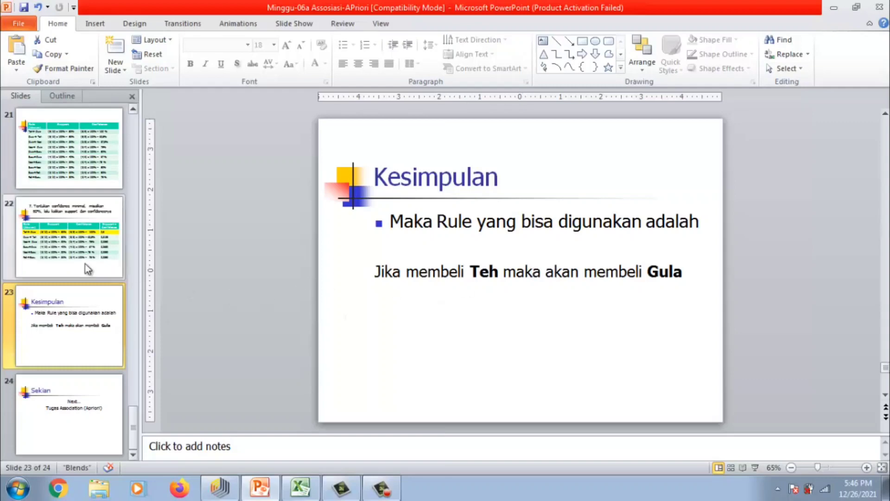
pyautogui.click(70, 256)
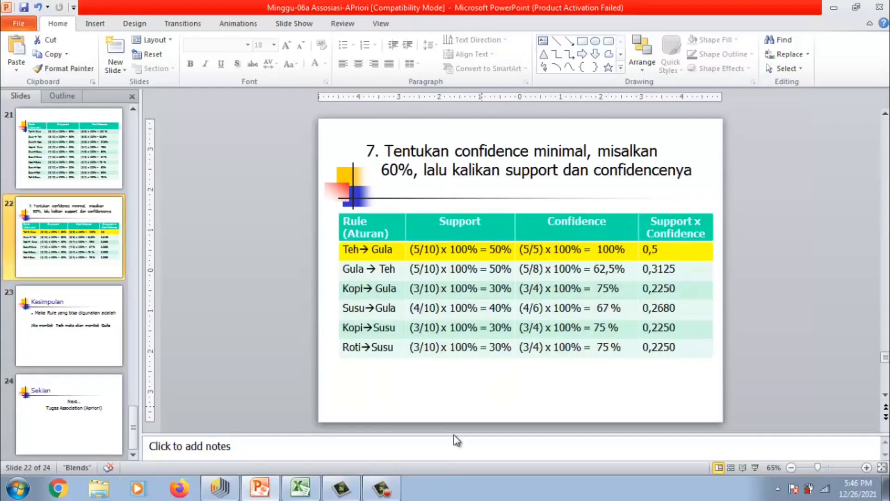
pyautogui.click(220, 492)
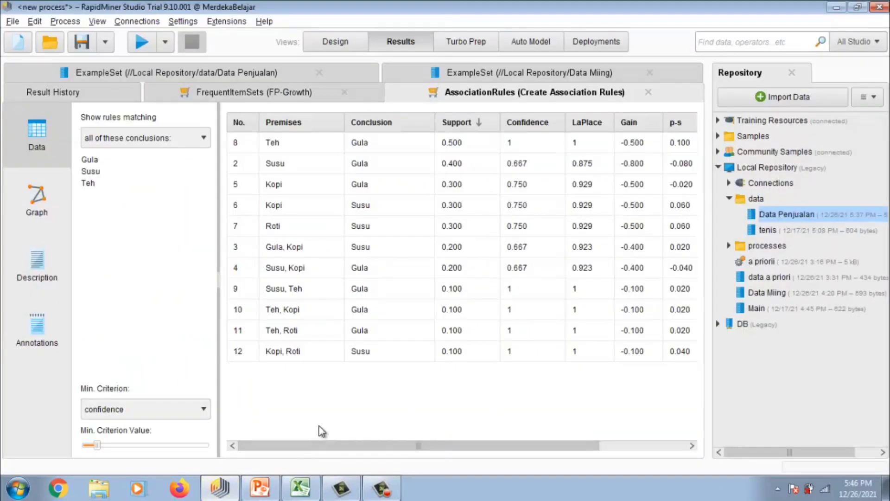
# - Show the association rules as a graph and move the Gula node clear of the Rule 8 node
pyautogui.click(45, 200)
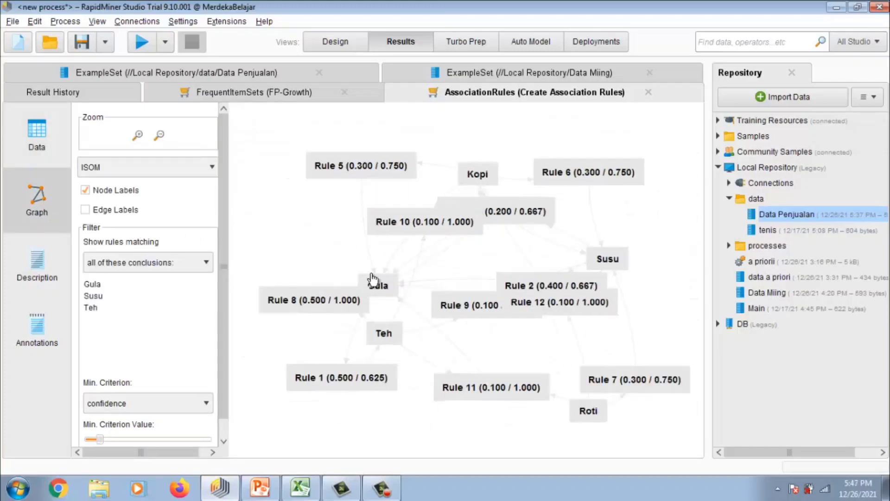
pyautogui.click(388, 285)
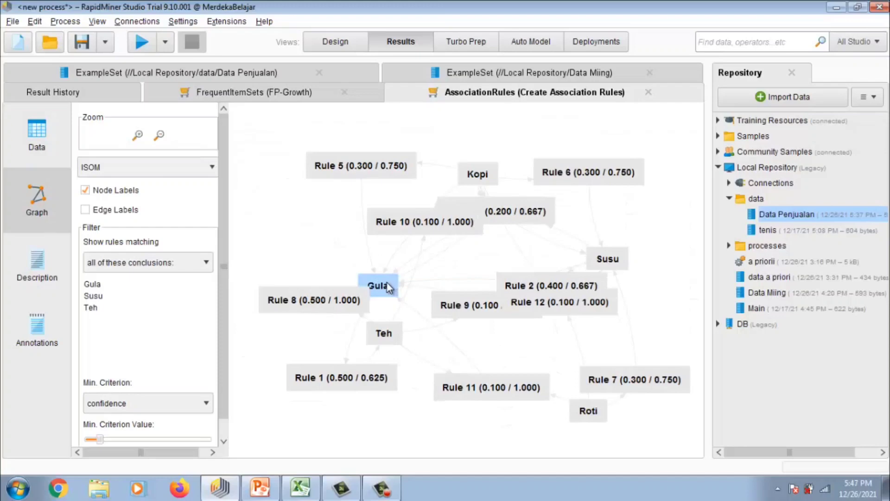
pyautogui.moveTo(388, 286); pyautogui.dragTo(432, 268)
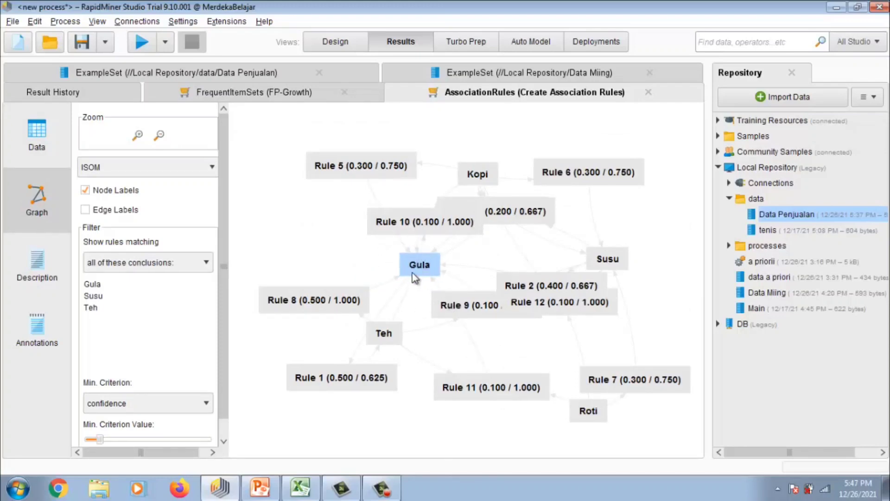
pyautogui.moveTo(416, 271)
# - Inspect the details of the Rule 2 and Rule 12 nodes in the association rules graph
pyautogui.click(542, 285)
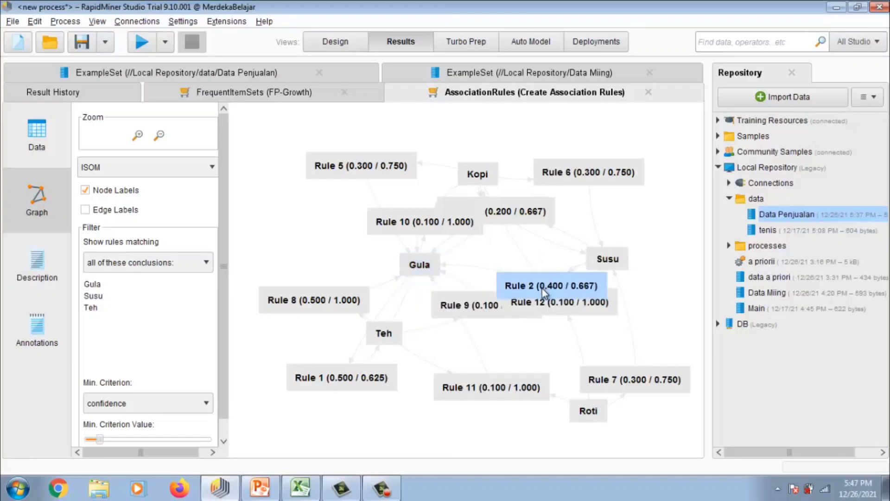
pyautogui.moveTo(542, 288)
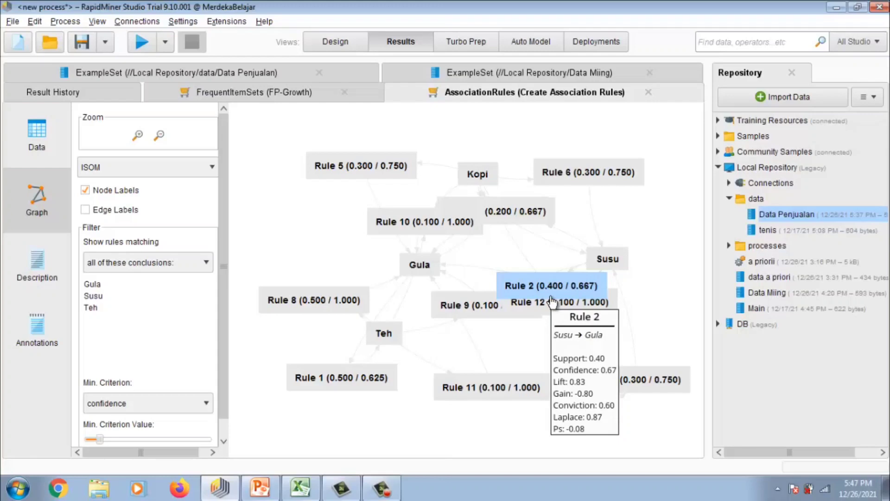
pyautogui.moveTo(552, 304)
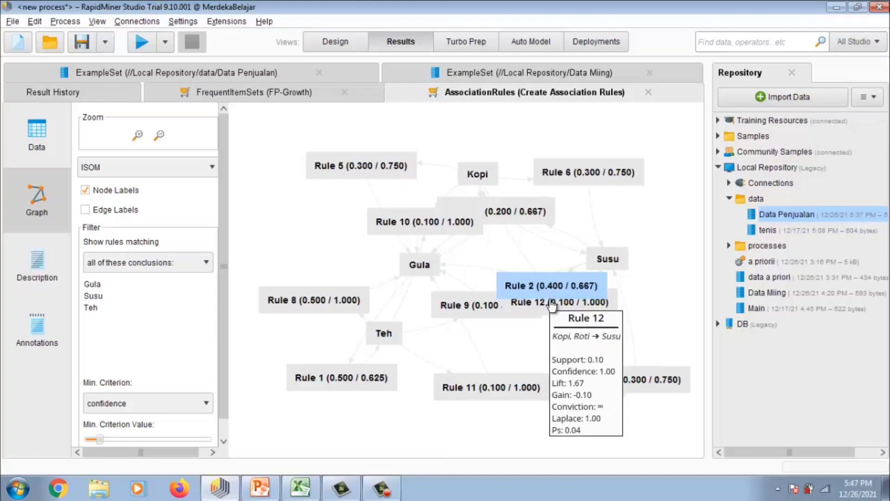
# - View the text description of the association rules, compare it with the slide 22 rule table in PowerPoint, and return to RapidMiner
pyautogui.click(38, 266)
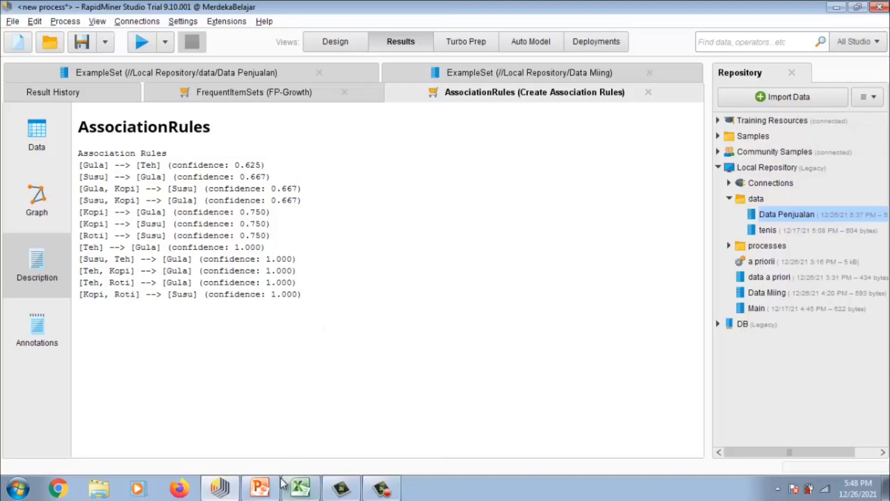
pyautogui.moveTo(271, 490)
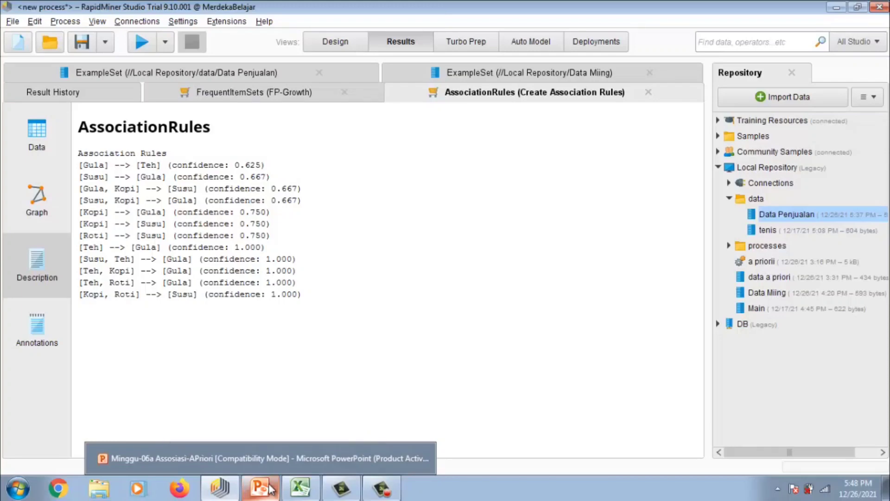
pyautogui.click(271, 489)
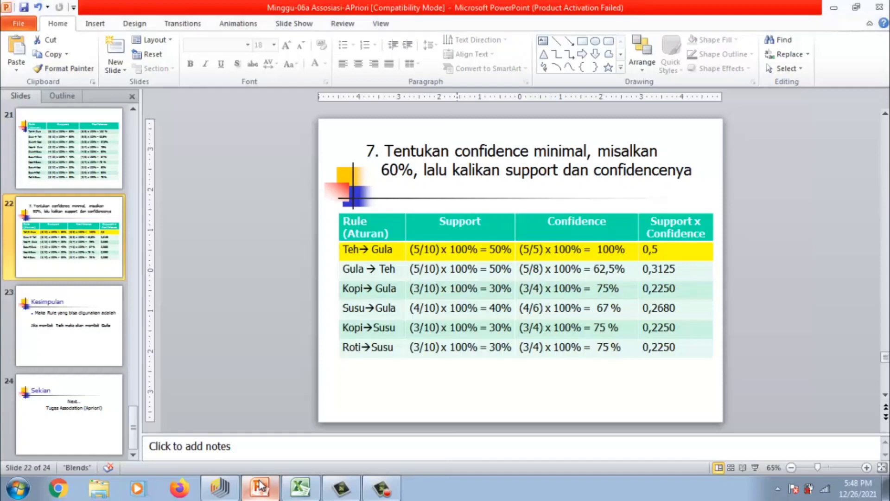
pyautogui.click(224, 490)
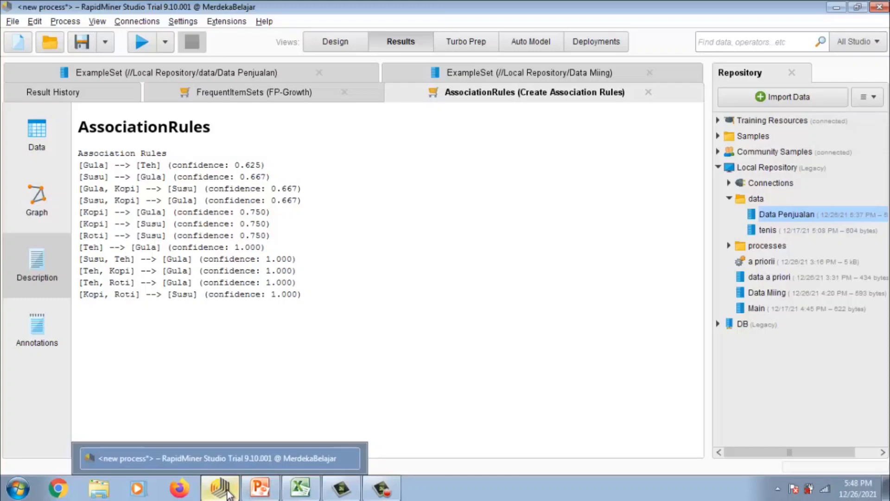